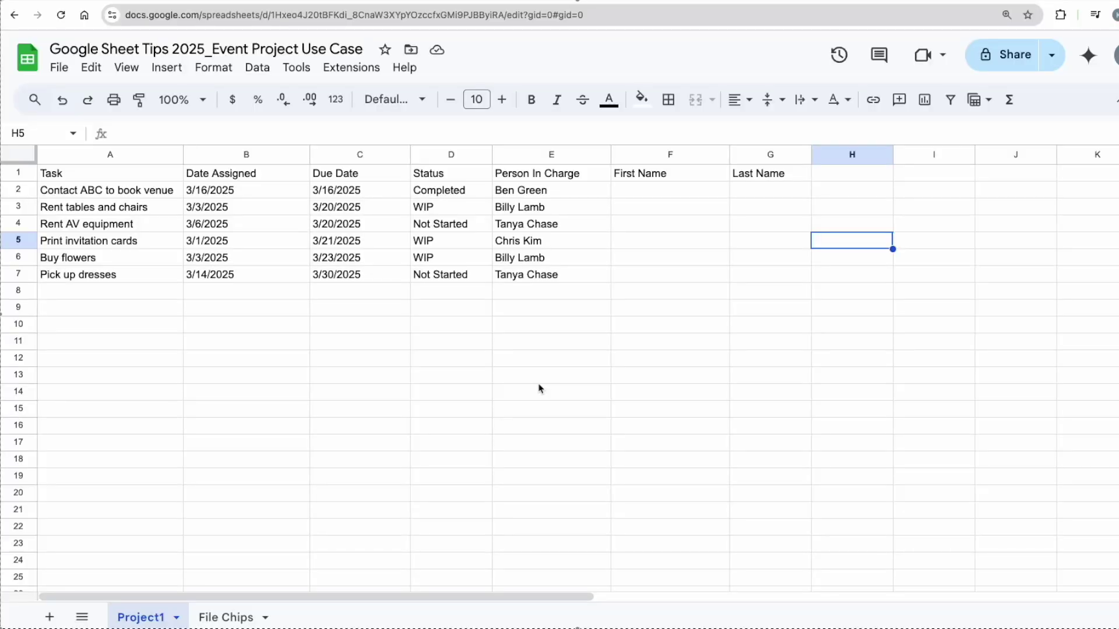
Select the Task, Date Assigned, Due Date, Status and Person In Charge columns in turn, then clear the selection
click(111, 153)
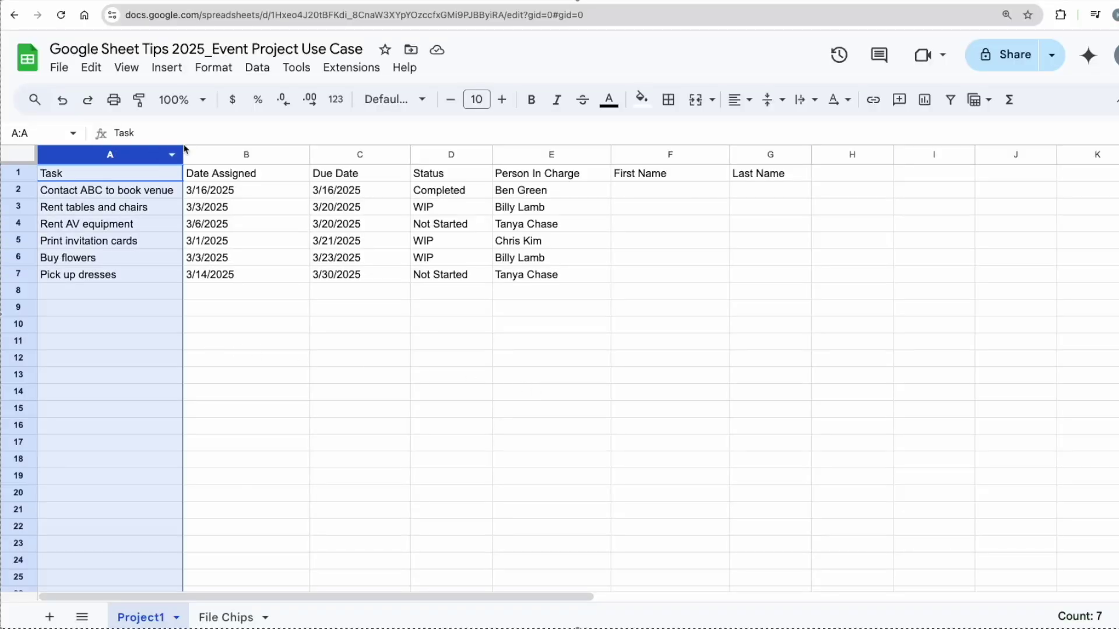
click(211, 152)
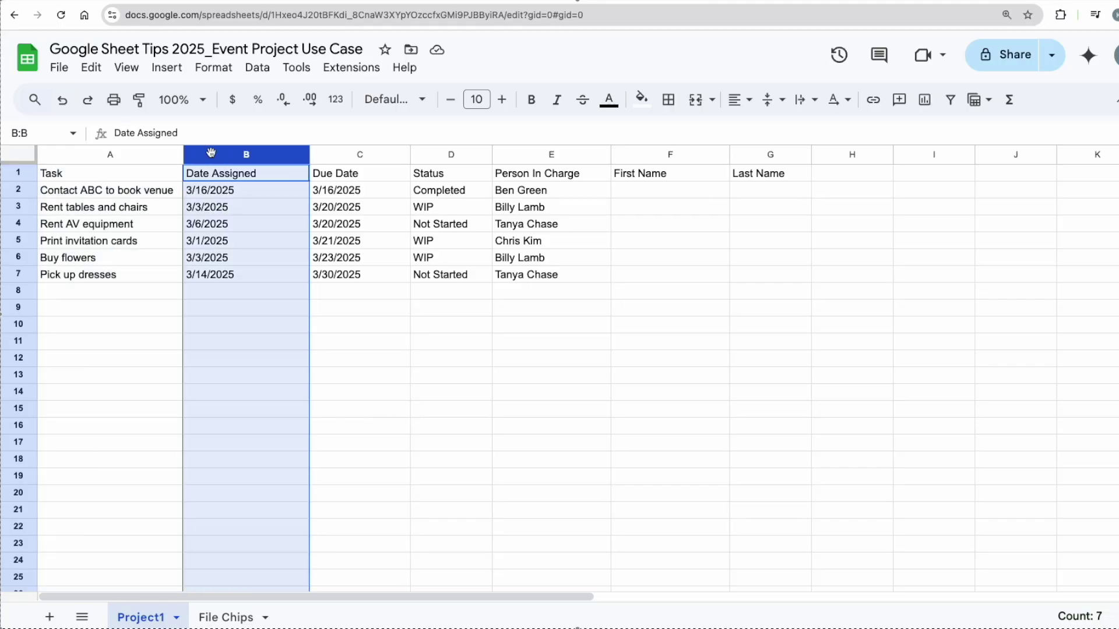
click(325, 151)
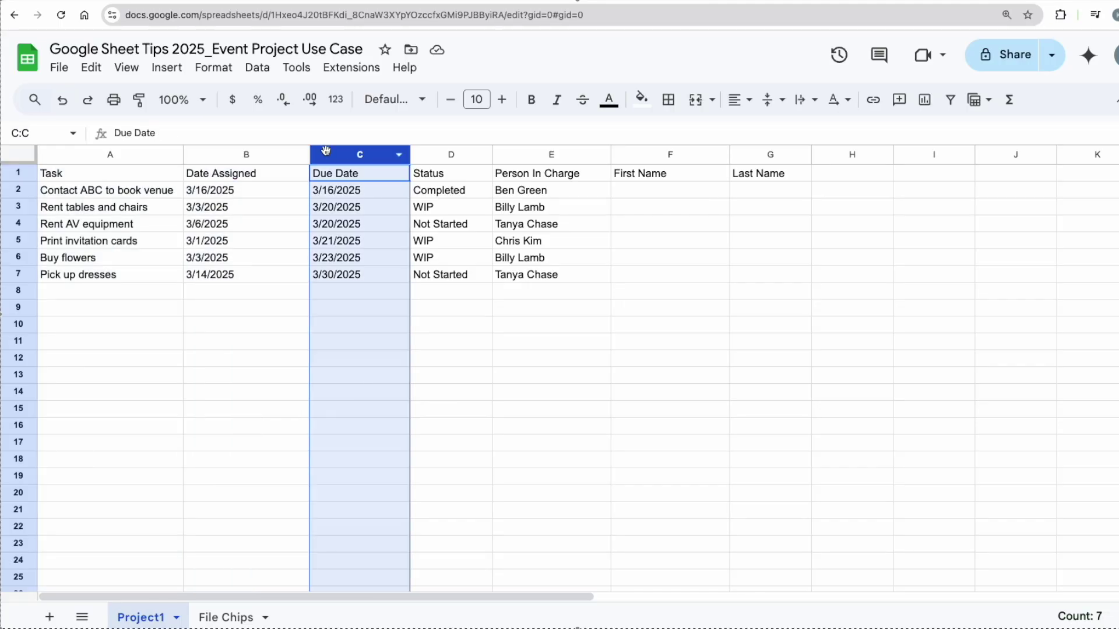
click(429, 152)
click(520, 151)
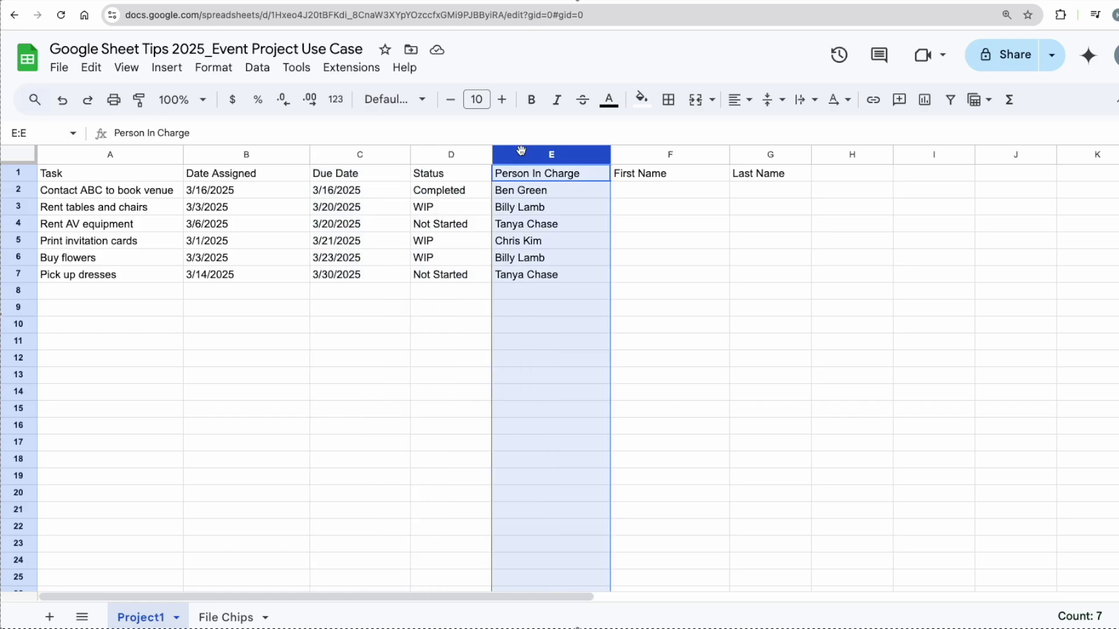
click(319, 325)
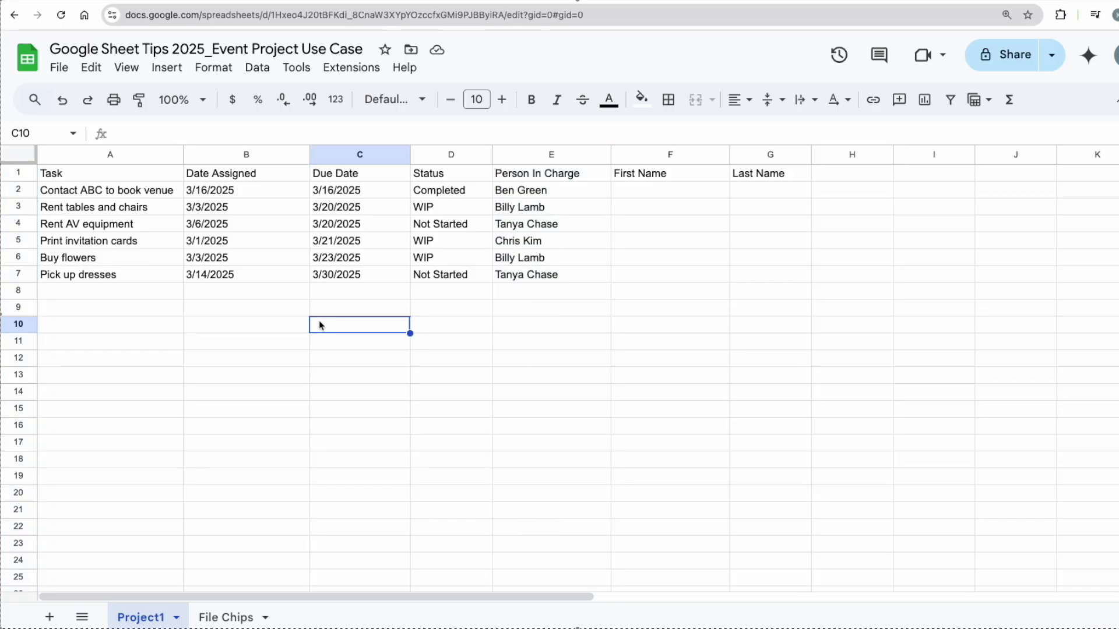
Convert the data range A1:G7 into a formatted table named Table1
click(145, 243)
key(ctrl+a)
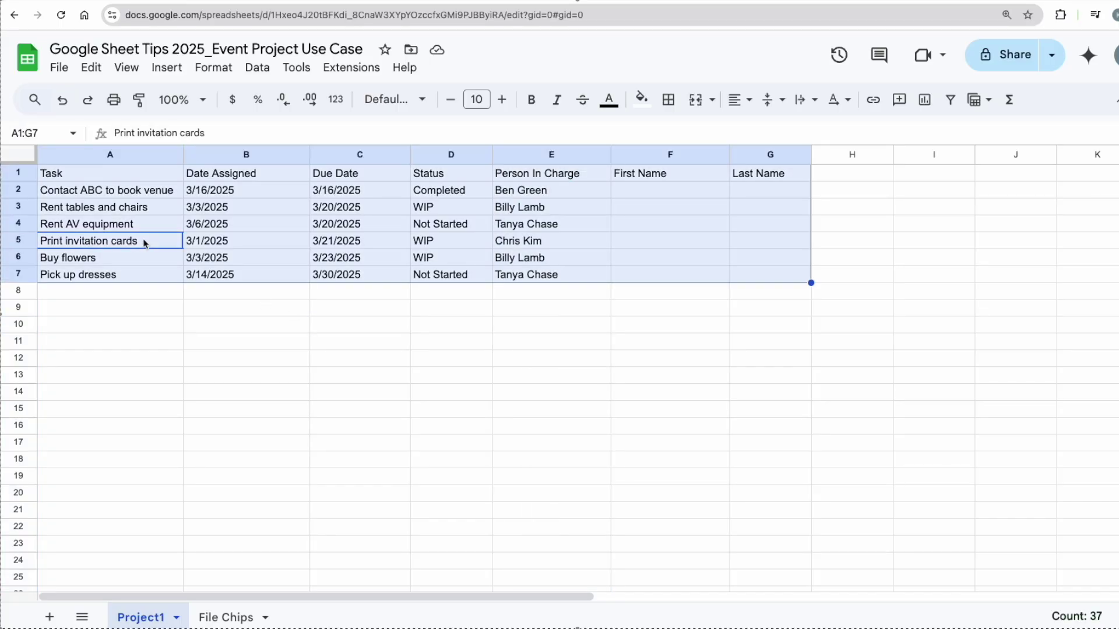
right_click(155, 188)
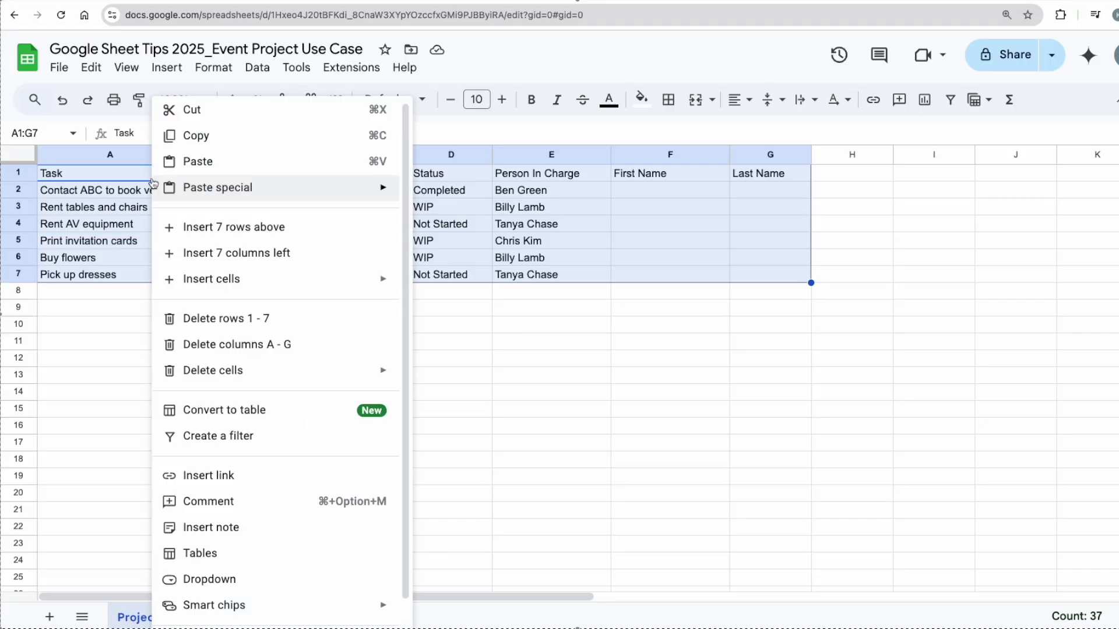
click(282, 410)
click(308, 414)
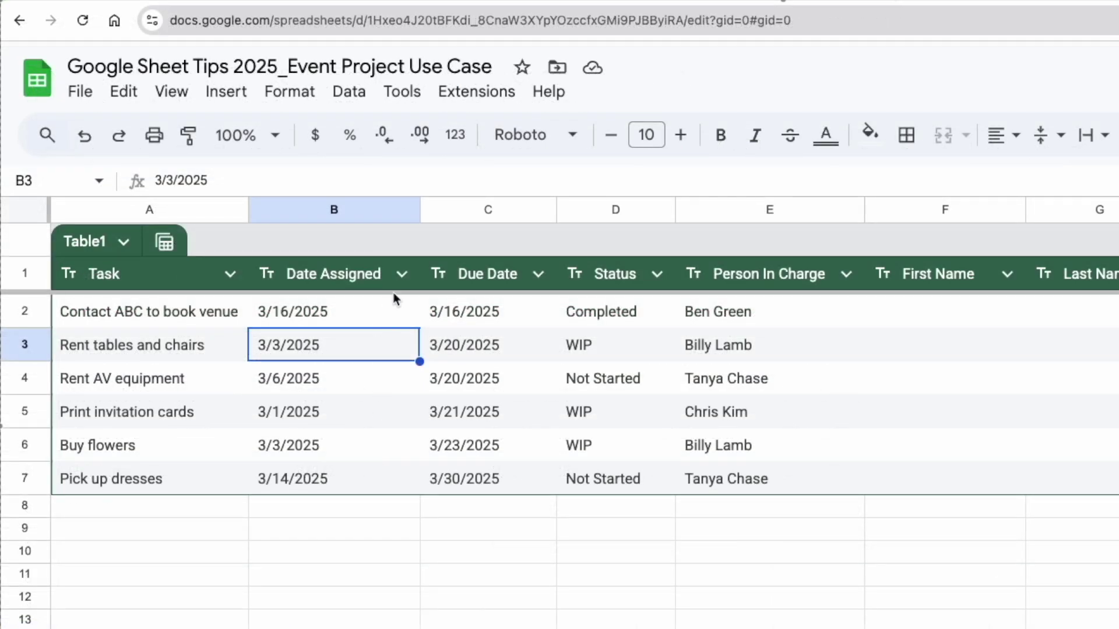
click(460, 314)
Change the Date Assigned and Due Date column types from Text to Date
mouse_move(476, 315)
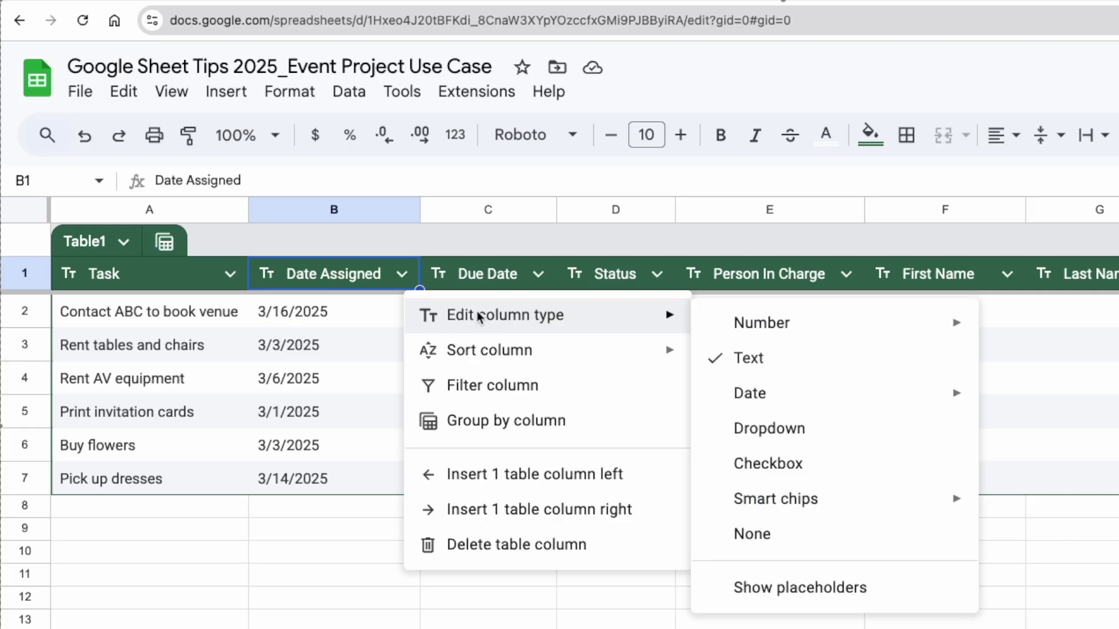
mouse_move(813, 400)
click(1059, 401)
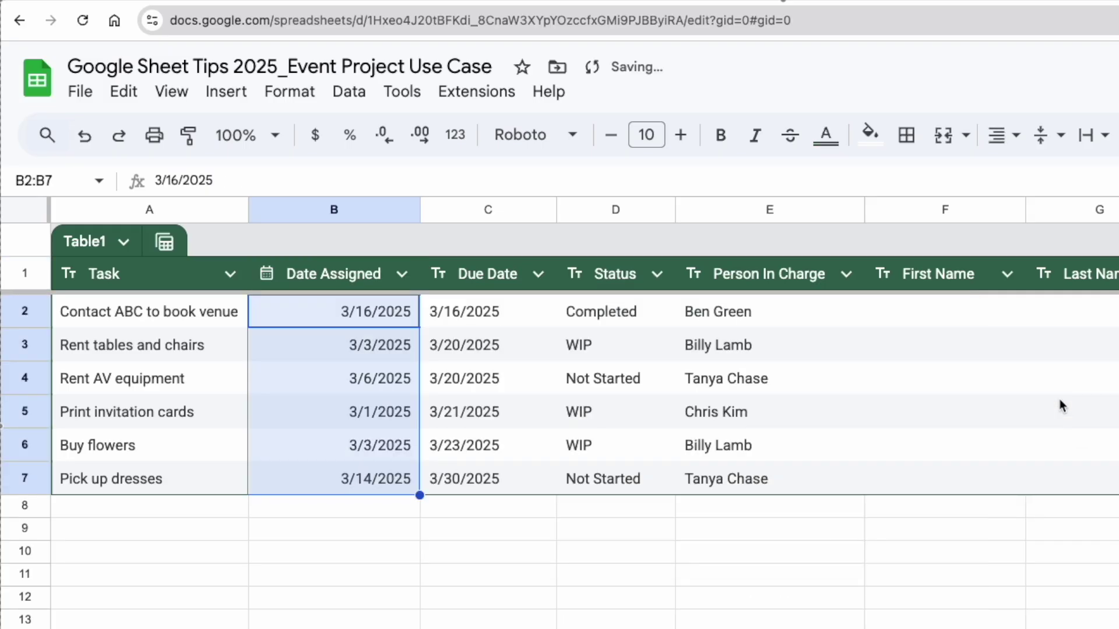
click(538, 273)
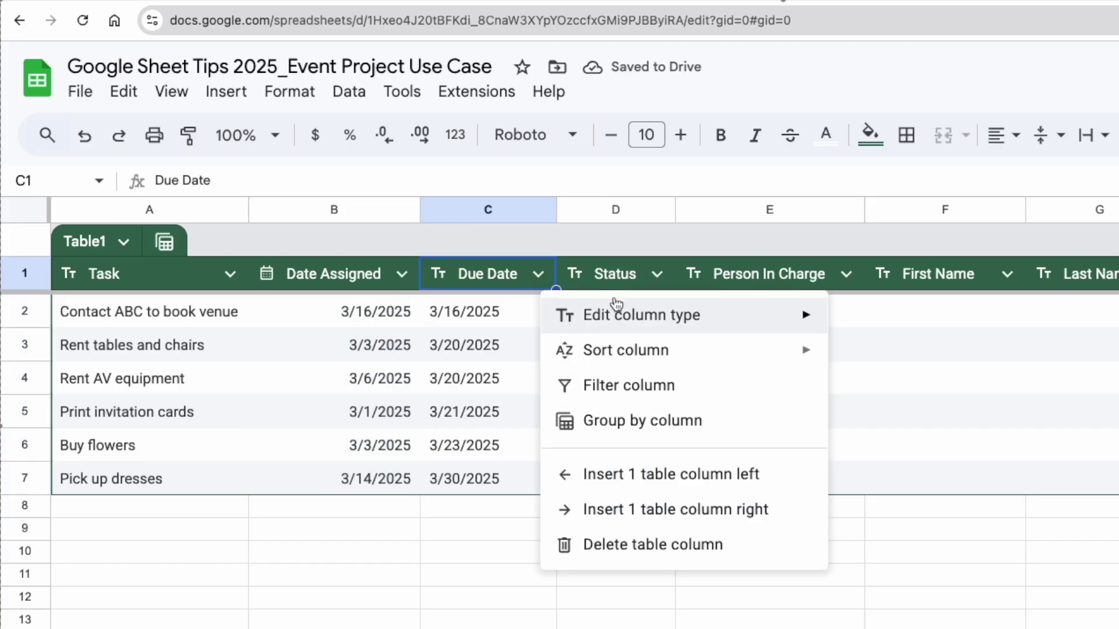
mouse_move(637, 322)
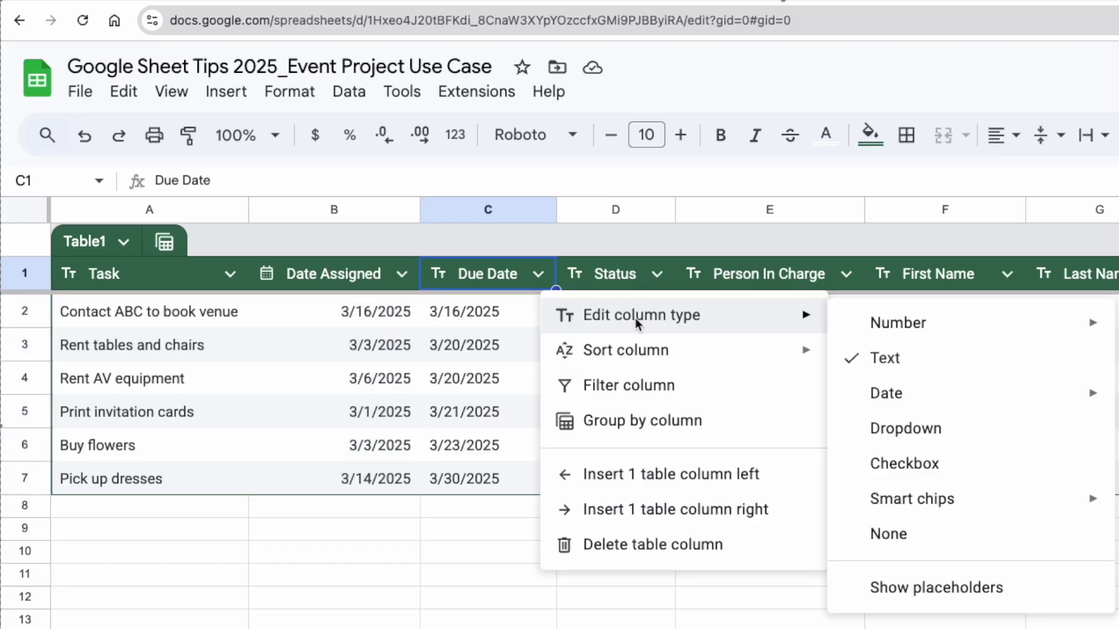
click(879, 399)
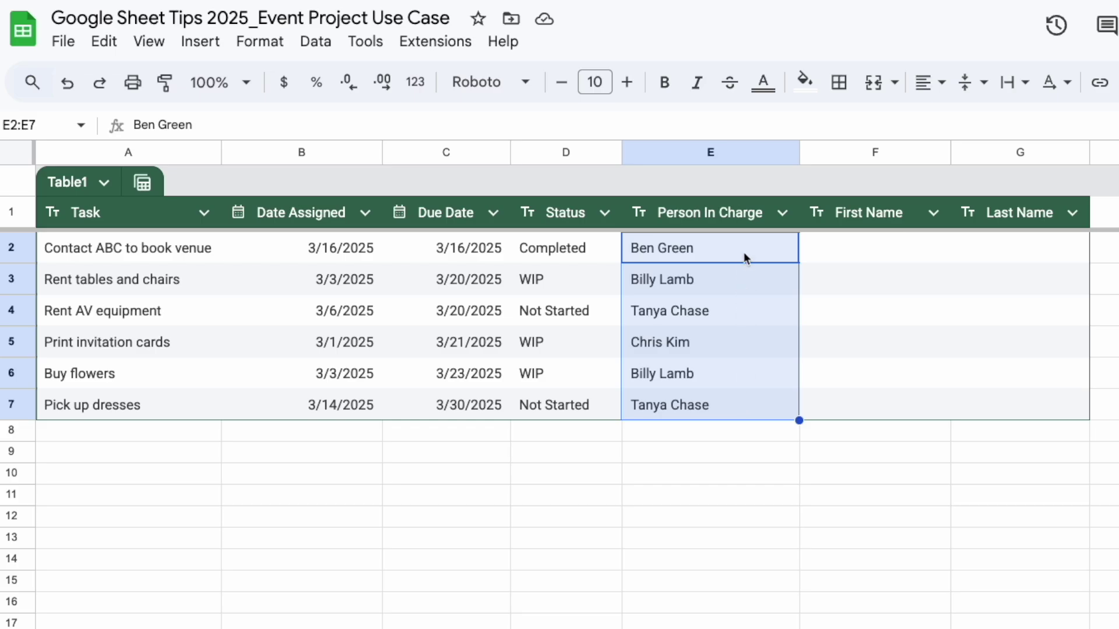
Copy the person-in-charge names from E2:E7 into the First Name column at F2
key(ctrl+c)
click(861, 250)
key(ctrl+v)
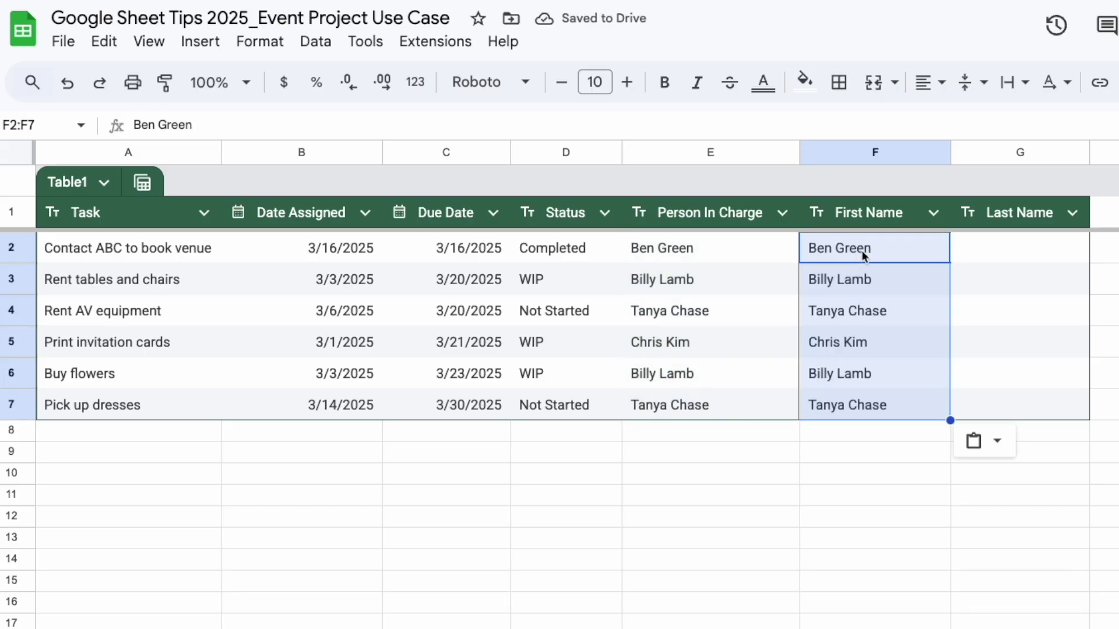
Split the pasted names into First Name and Last Name using Space as the separator
click(315, 42)
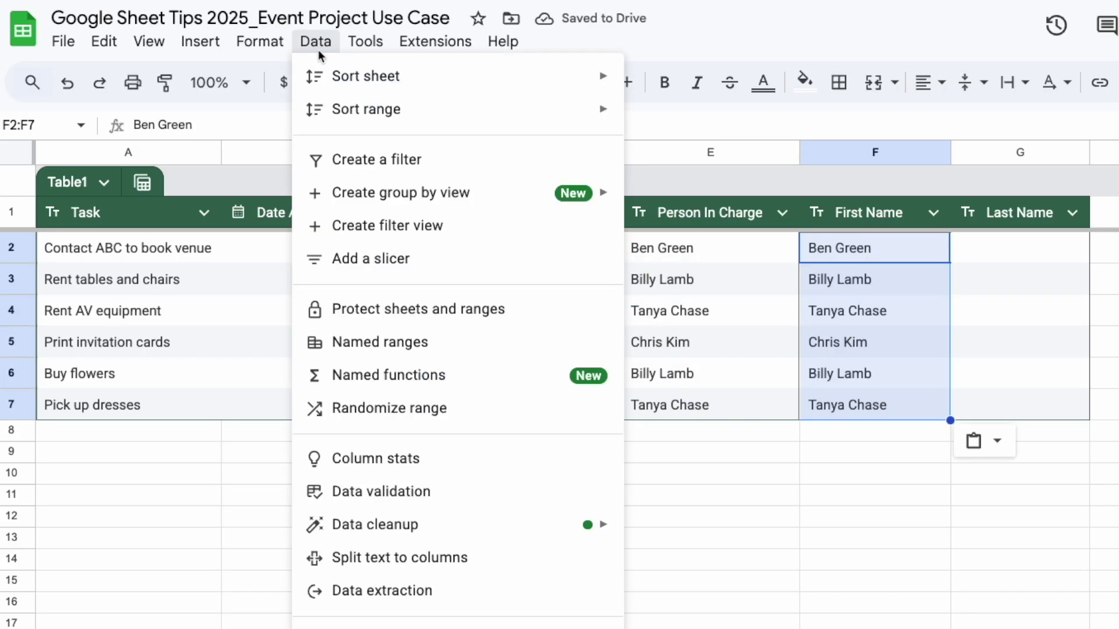
click(459, 567)
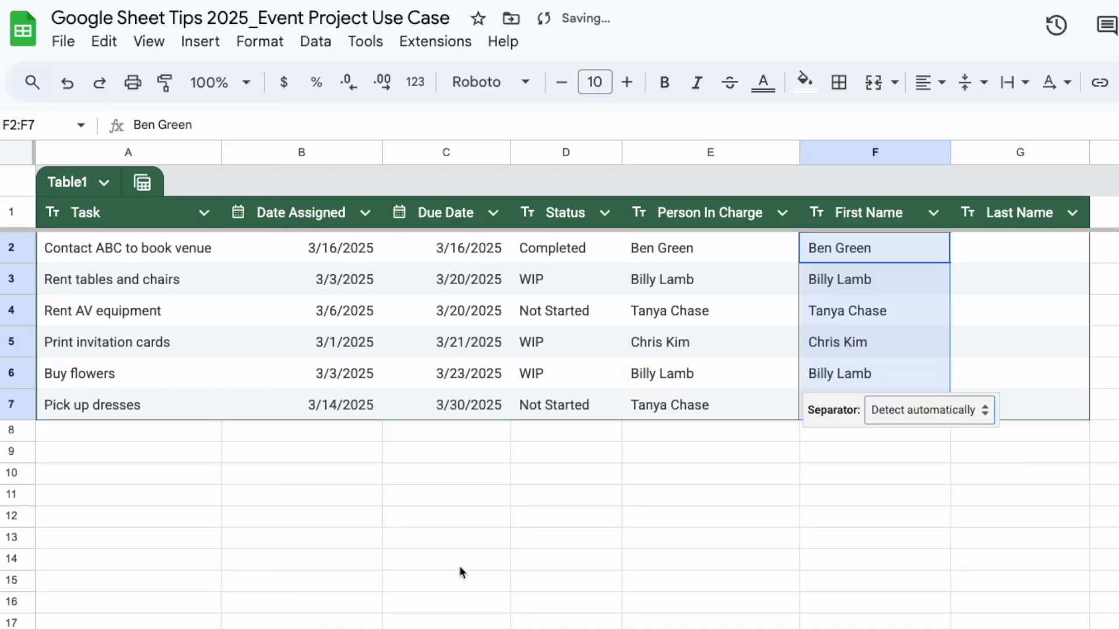
click(948, 412)
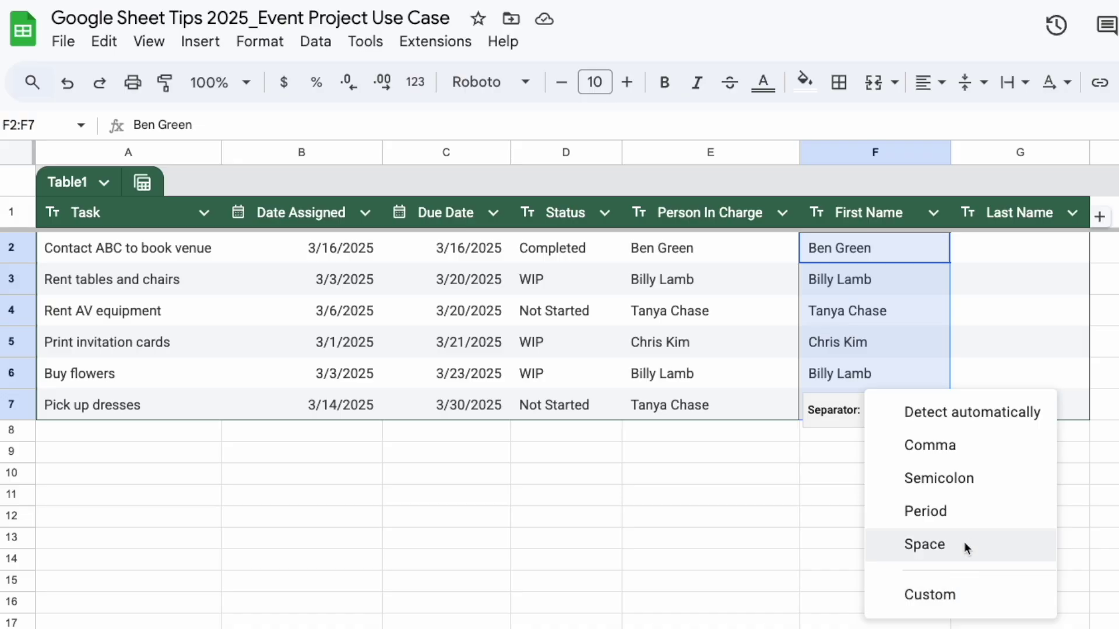
click(970, 543)
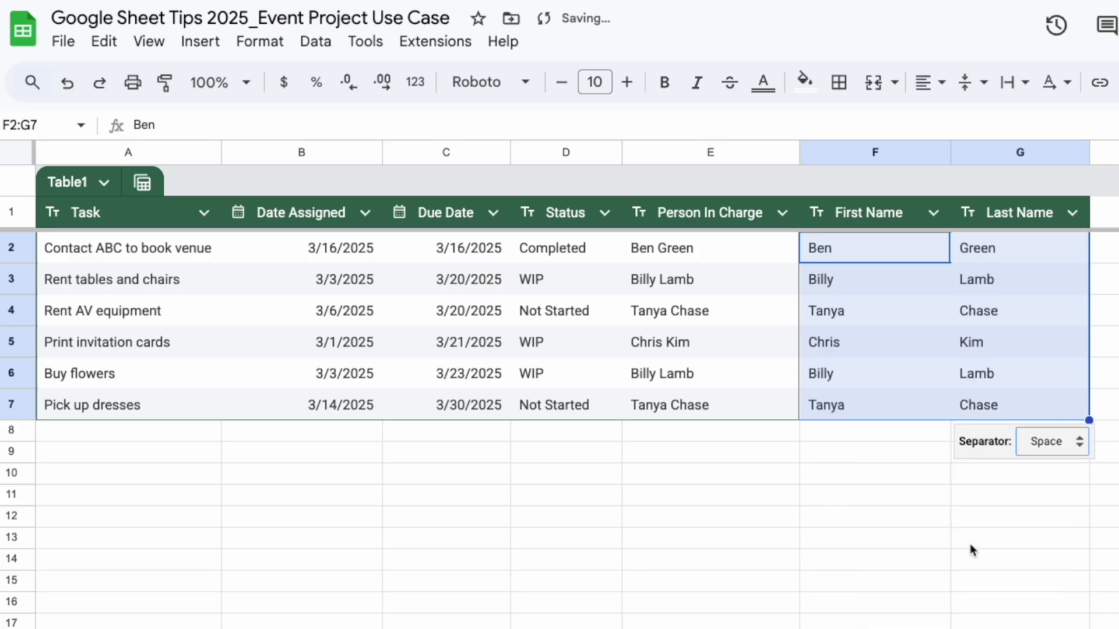
click(999, 536)
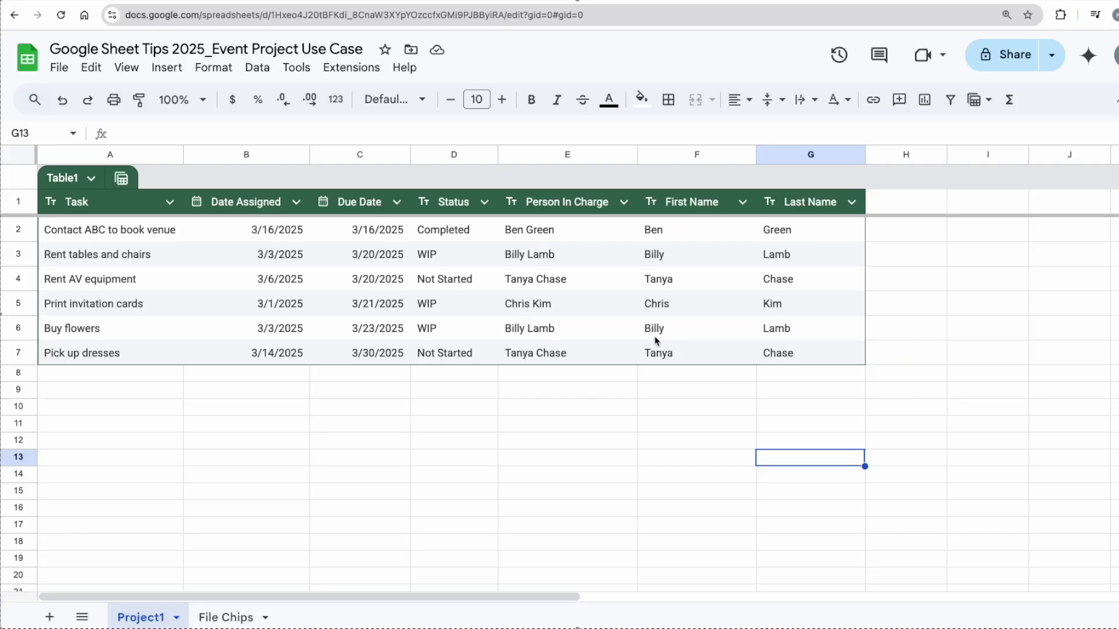
Select the Person In Charge names in E2:E7 and check several individual names
click(564, 235)
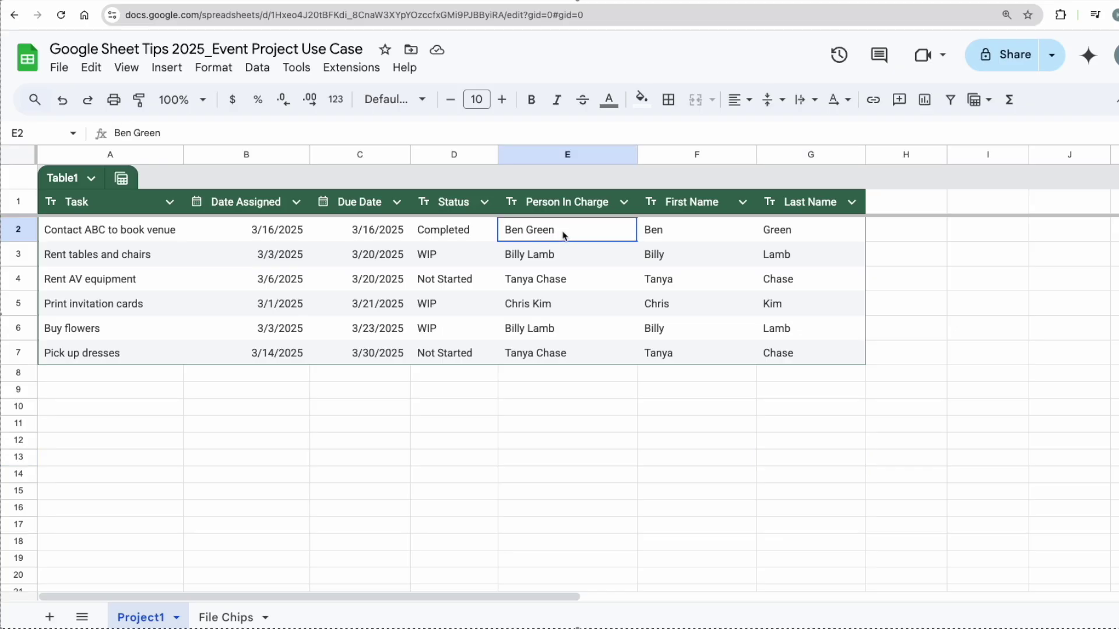
drag(563, 236, 565, 350)
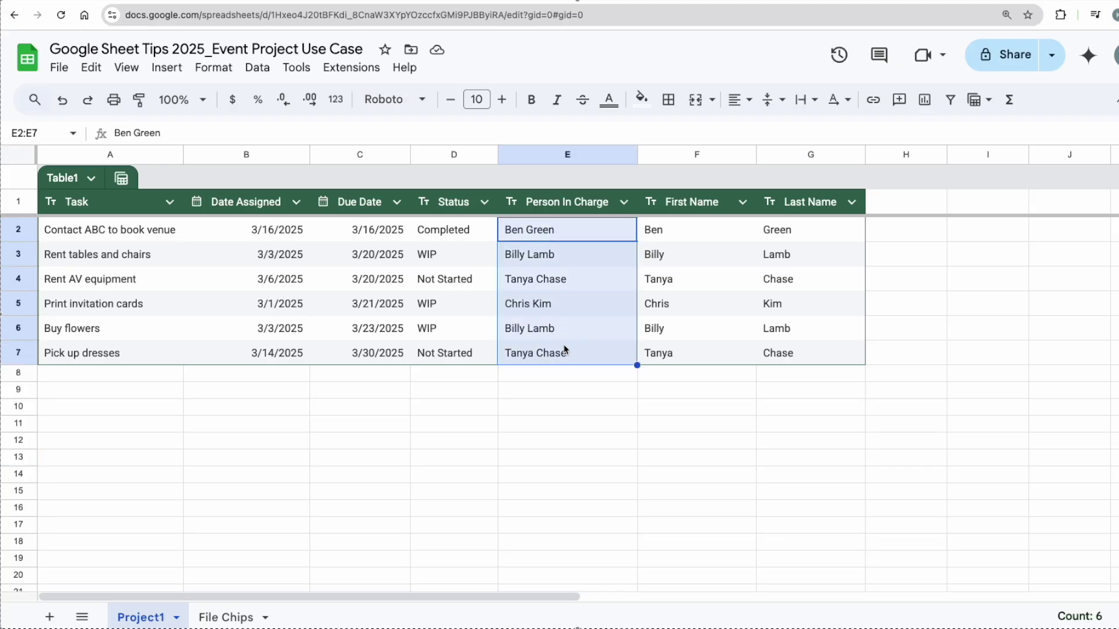
click(536, 255)
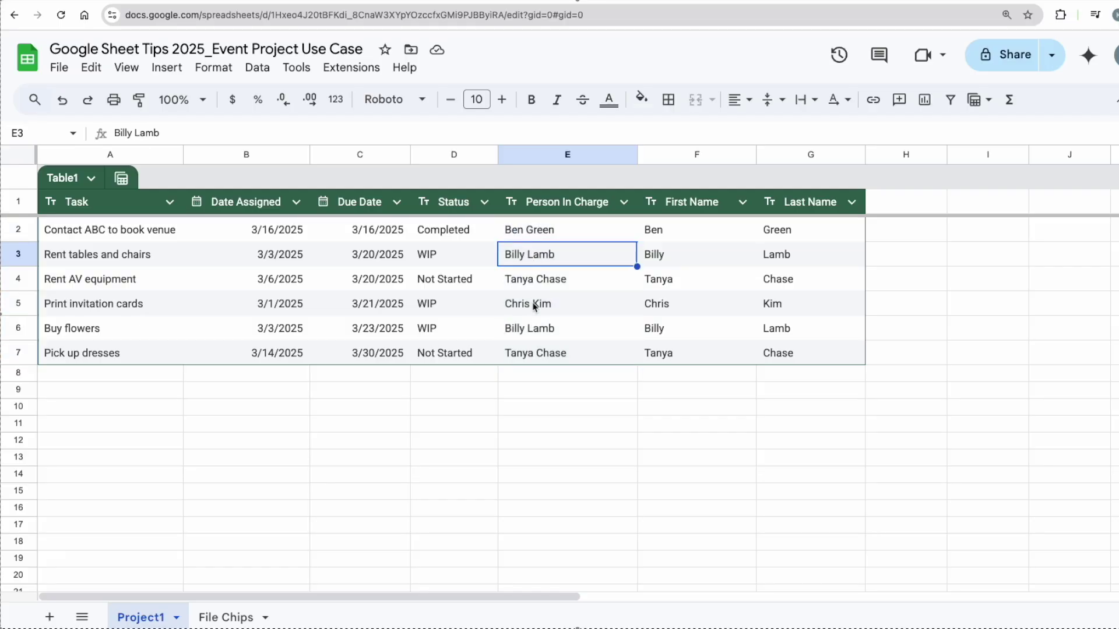
click(535, 307)
click(537, 330)
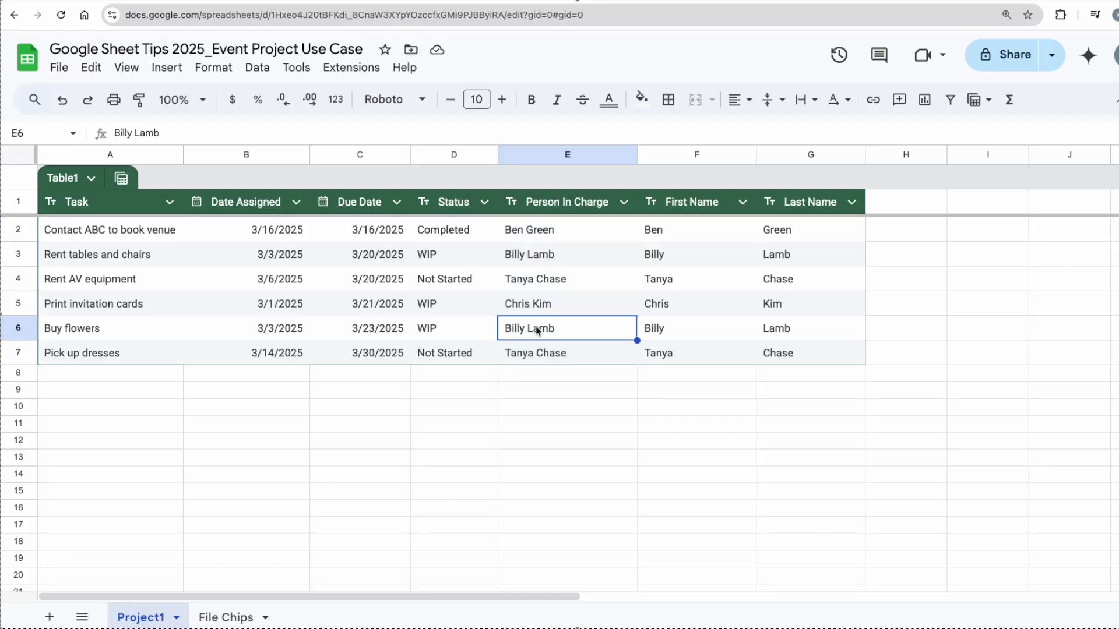
Start a conditional formatting rule on the whole Person In Charge column E
click(561, 158)
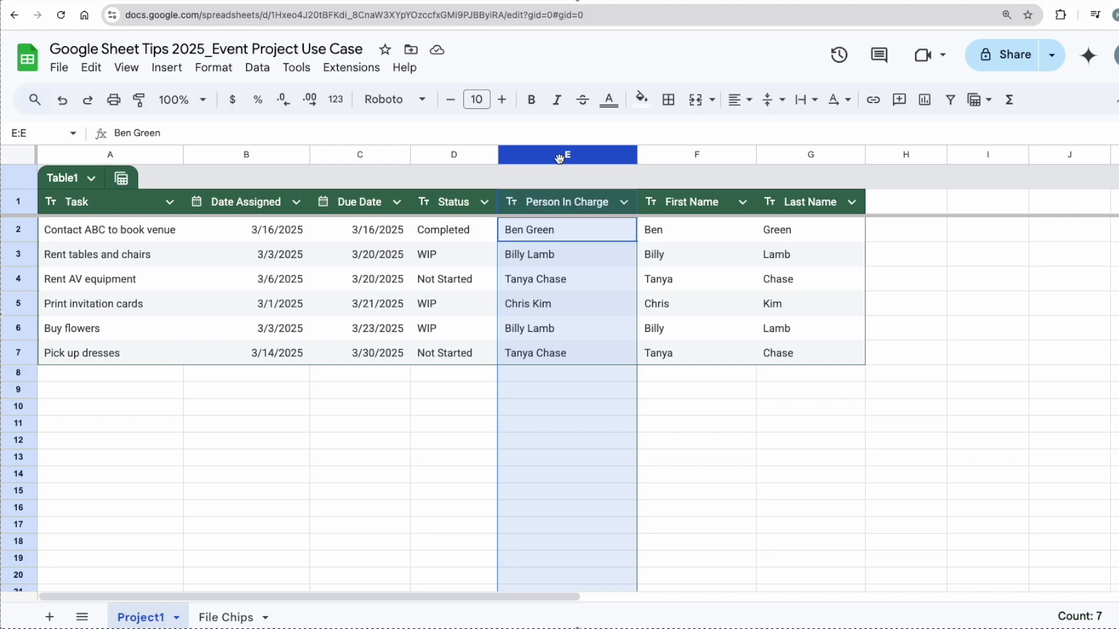
click(211, 67)
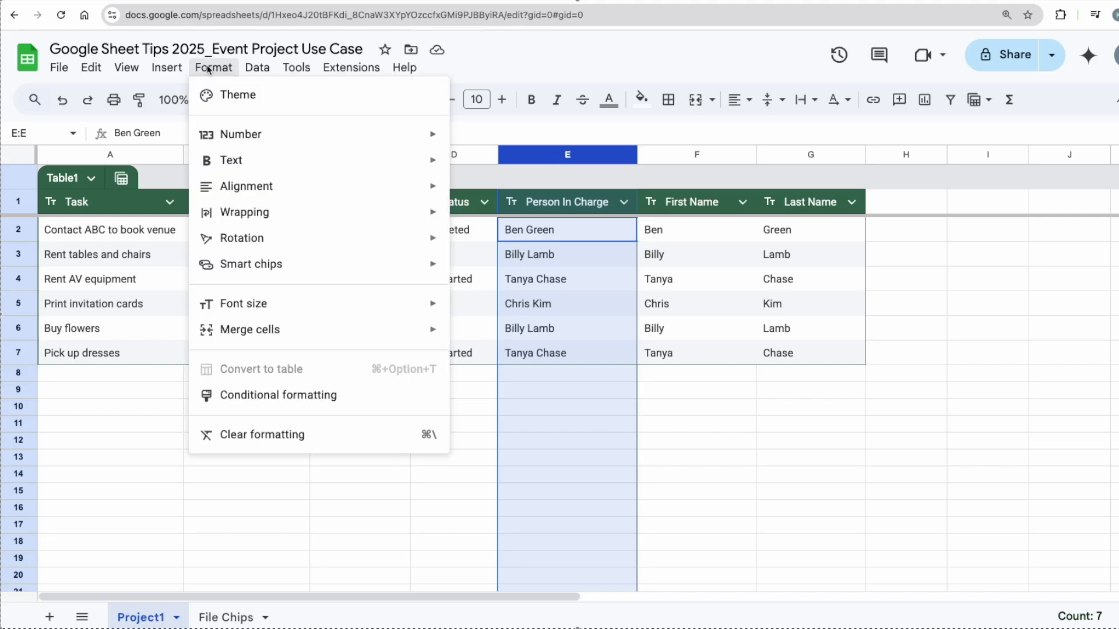
click(252, 397)
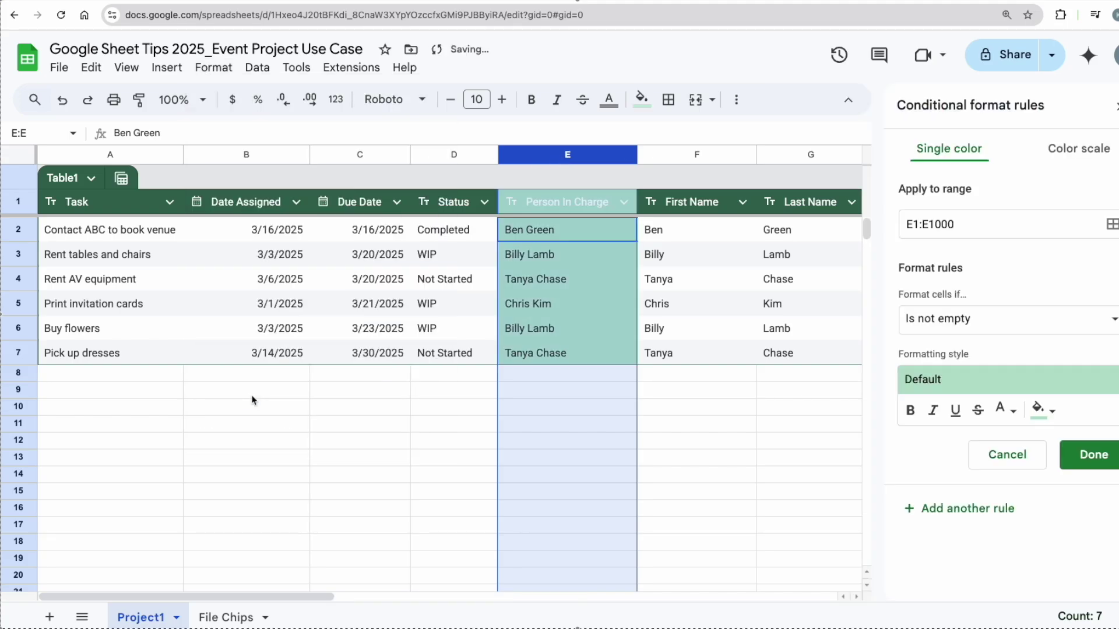
Set the rule's condition to custom formula =D:D="WIP" with green fill and save it
click(984, 321)
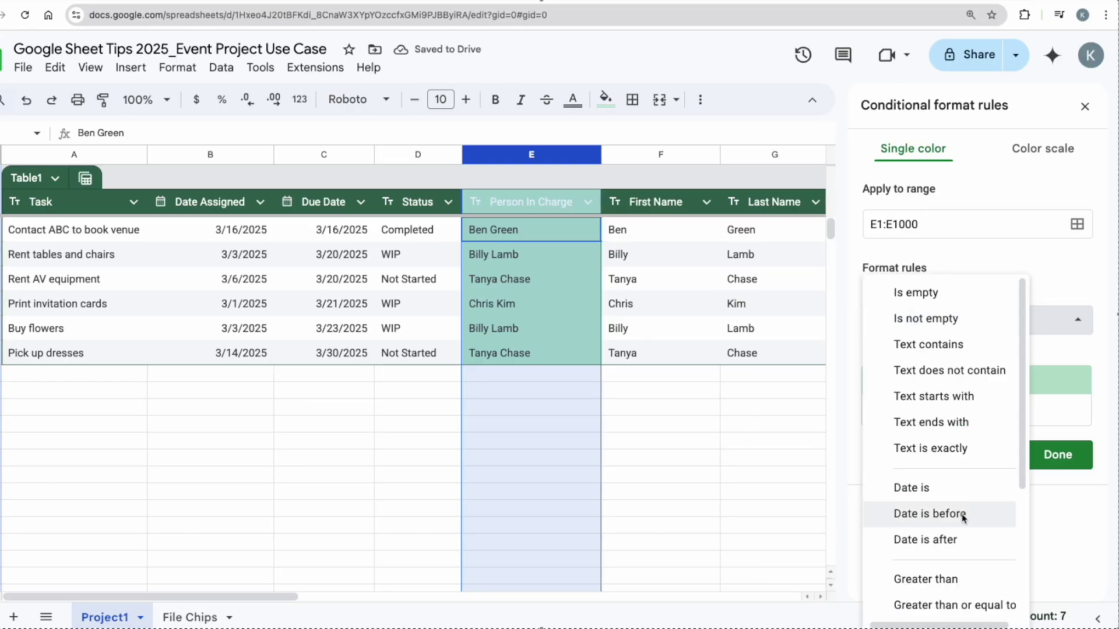
scroll(999, 519, down, 5)
click(960, 606)
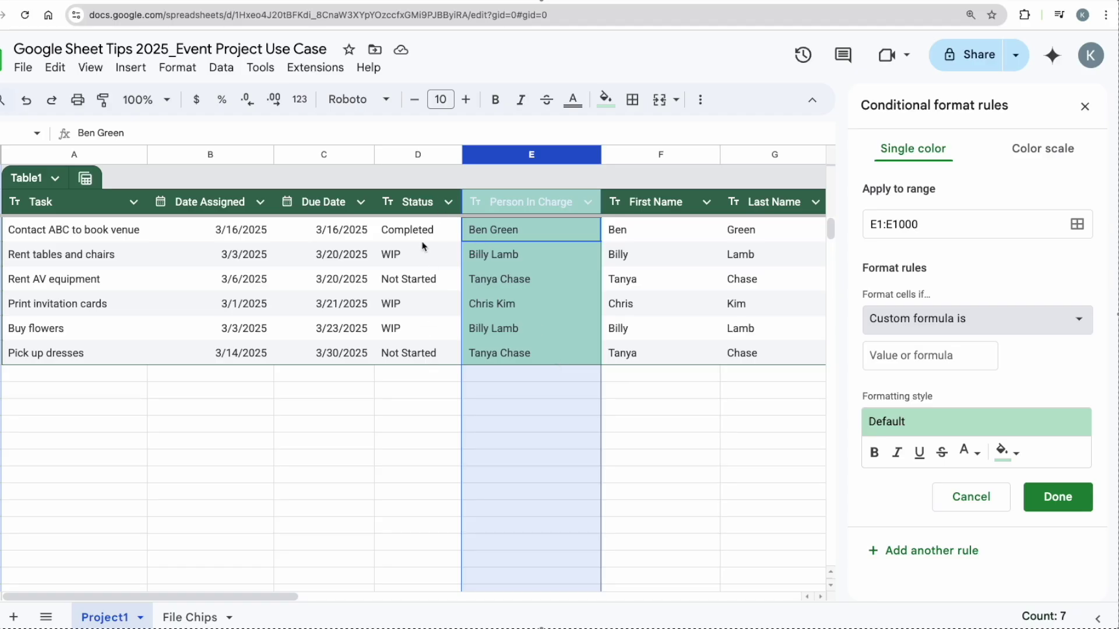
click(929, 360)
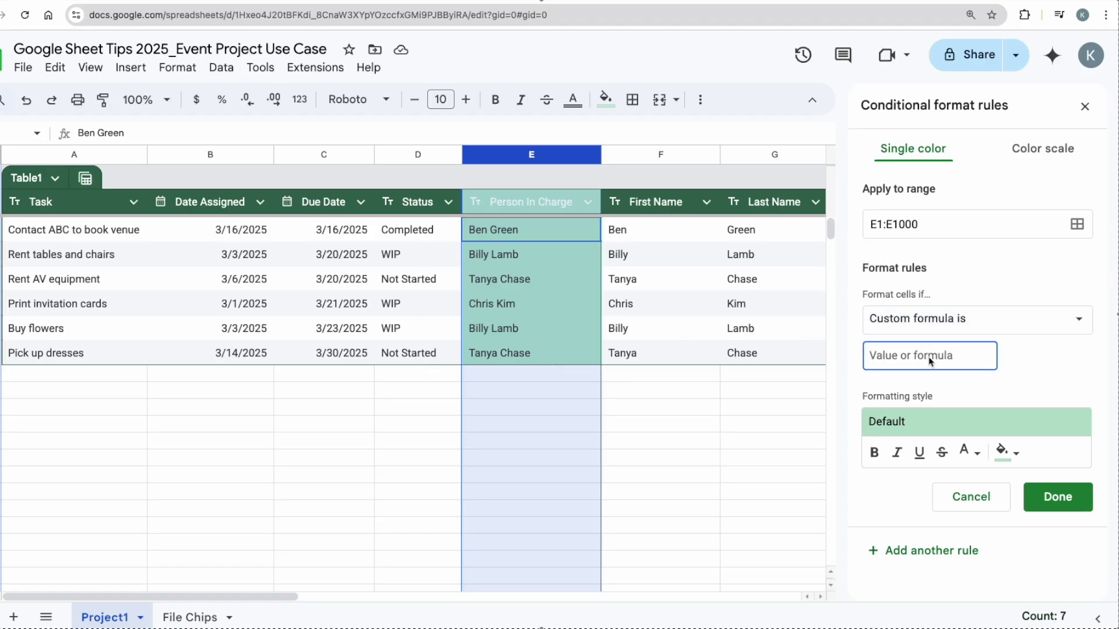
text(=D:D)
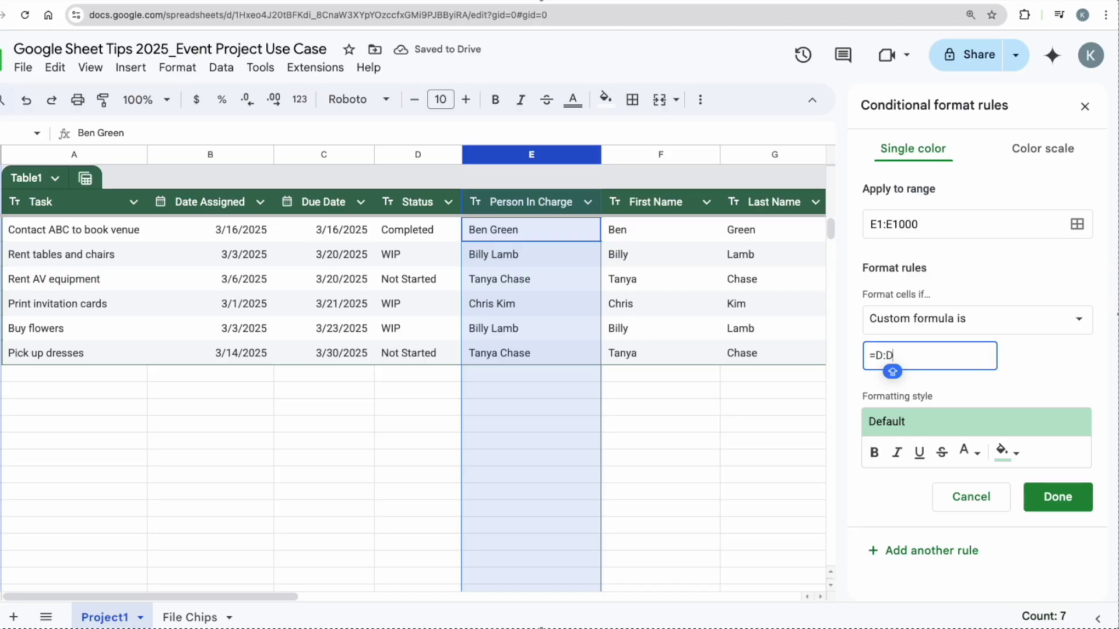
text(=)
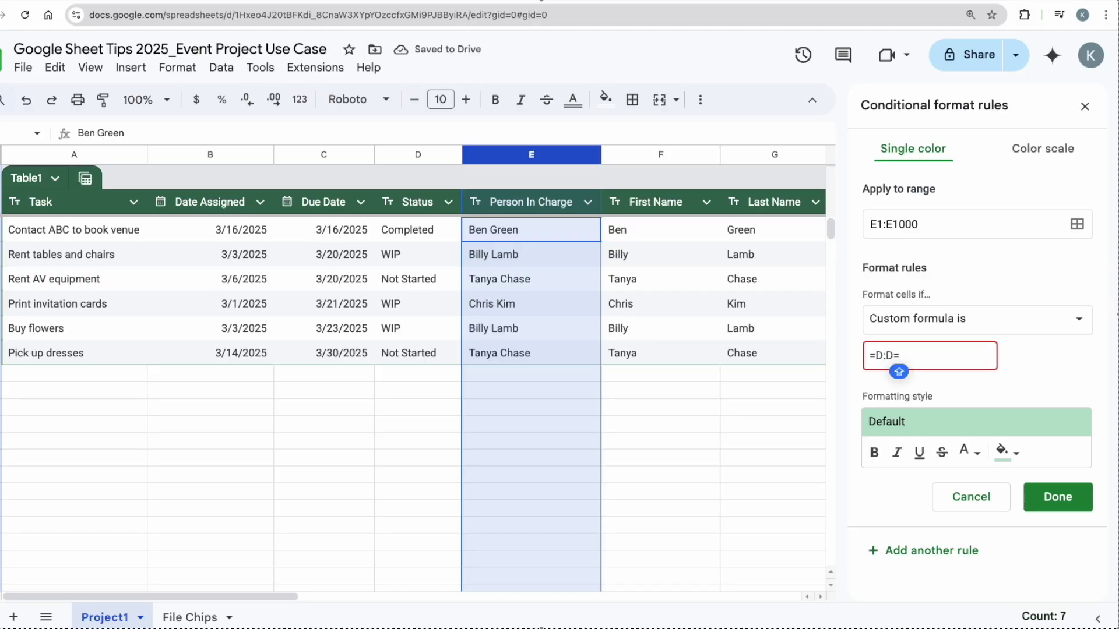
text("WIP")
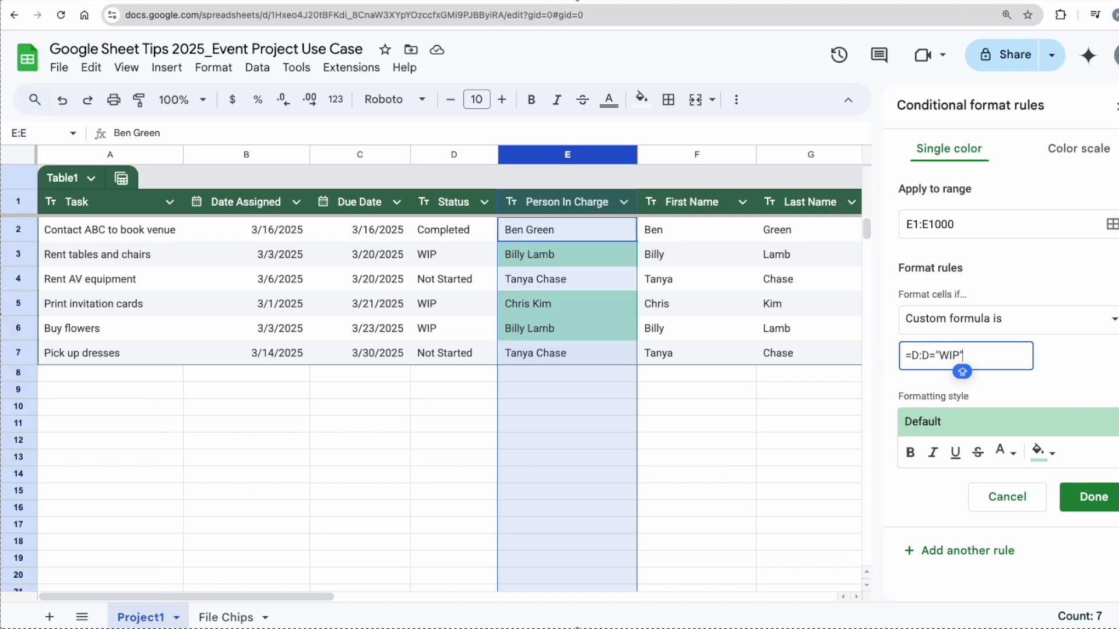
click(1098, 500)
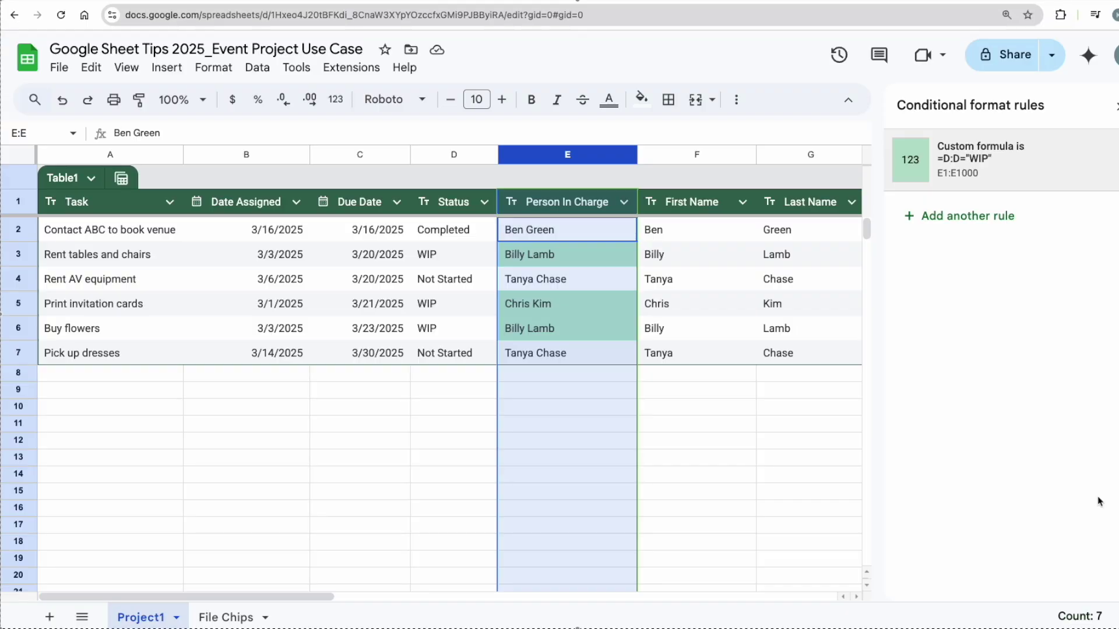
click(686, 337)
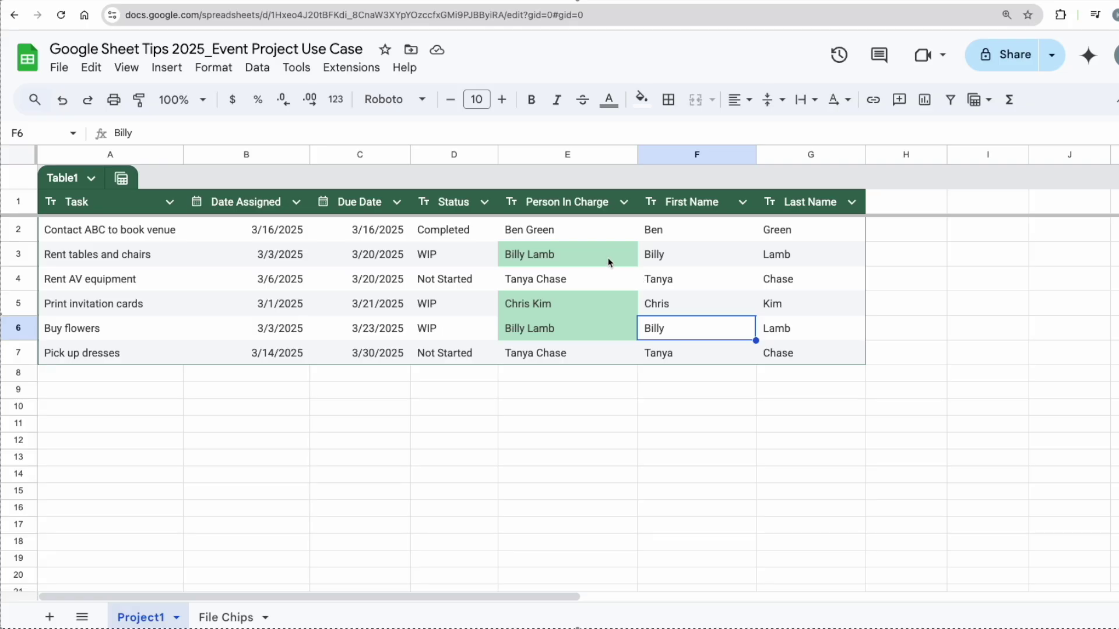
Select cell E3 in the Person In Charge column
click(608, 263)
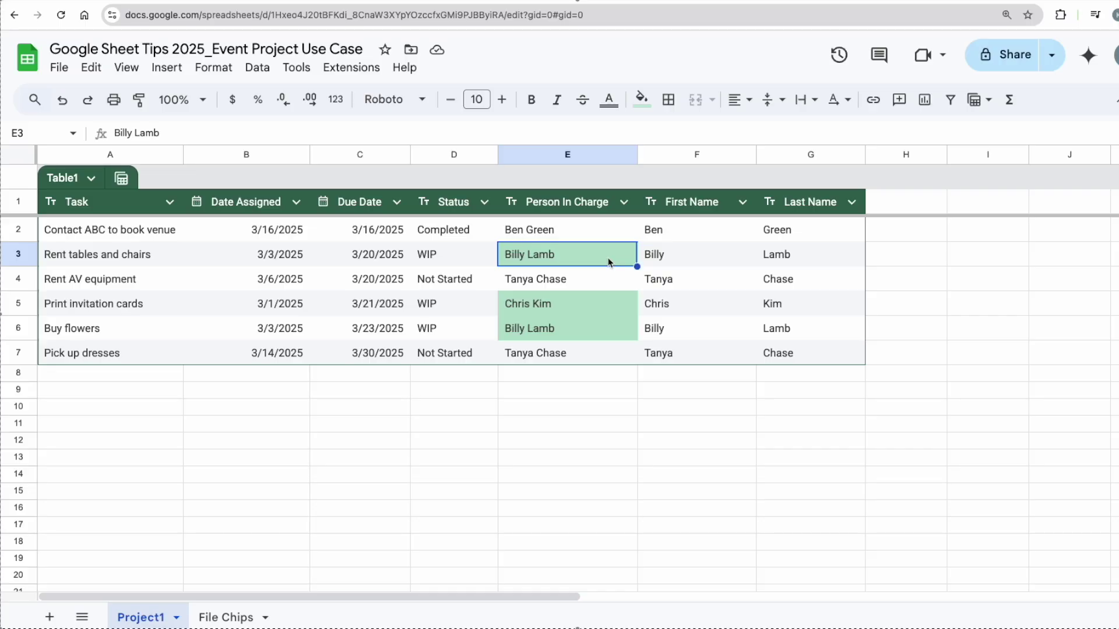
Filter the table by the owner's name in cell E3
right_click(608, 263)
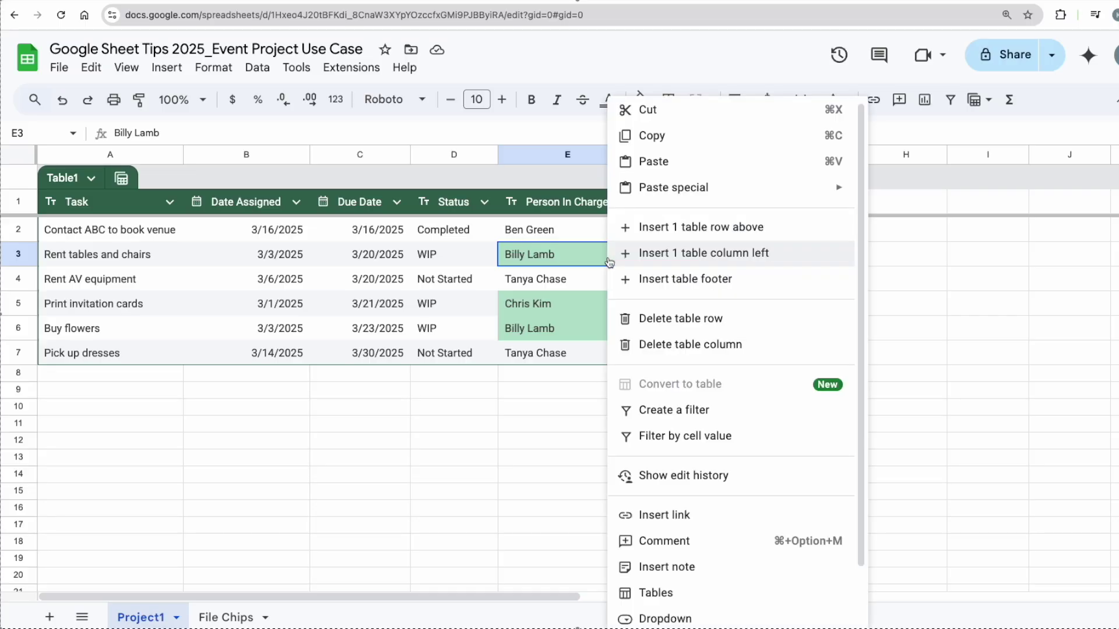
click(685, 435)
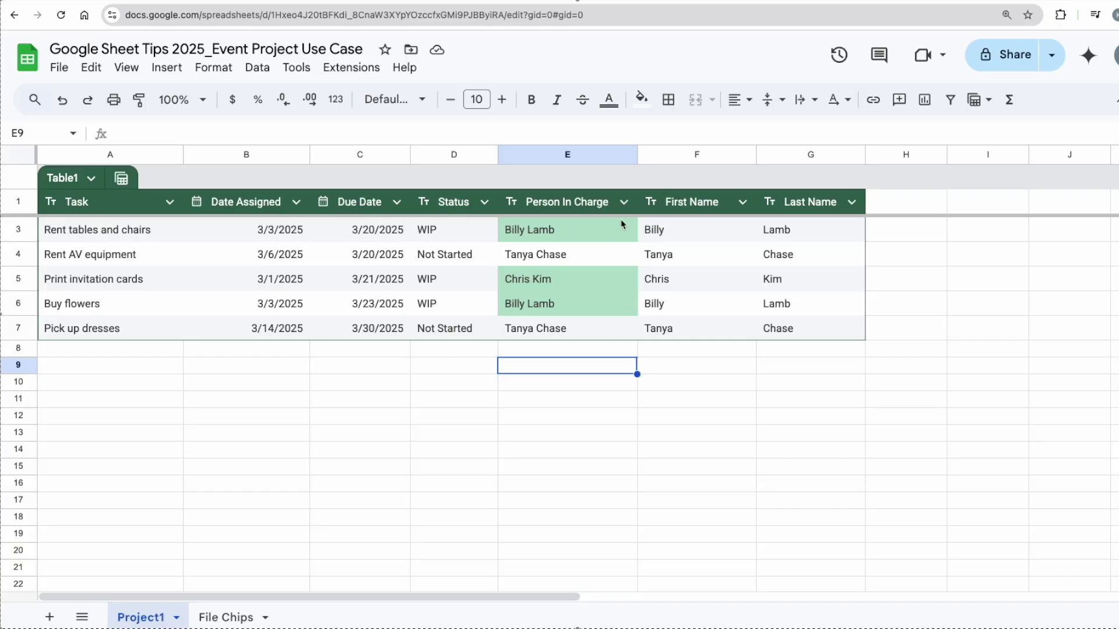
click(624, 202)
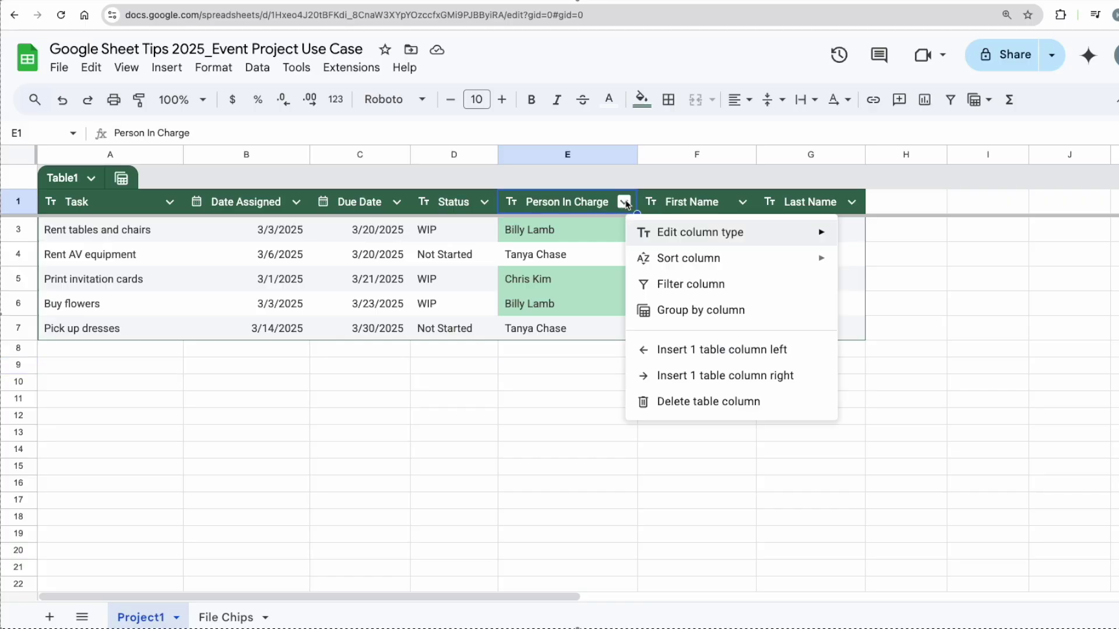
click(683, 283)
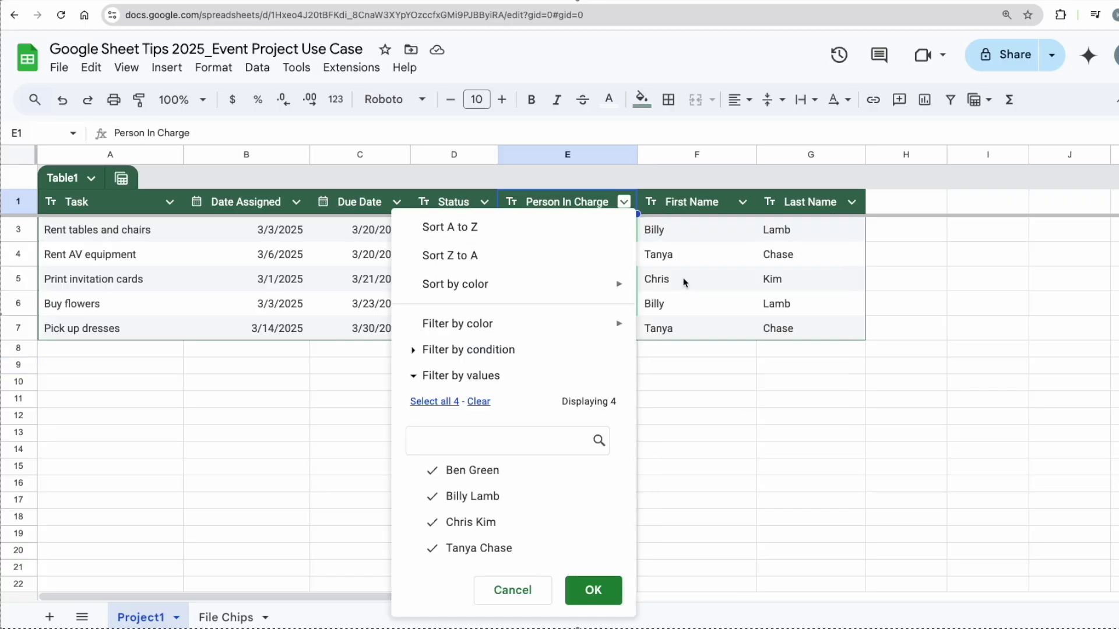
mouse_move(579, 322)
mouse_move(688, 362)
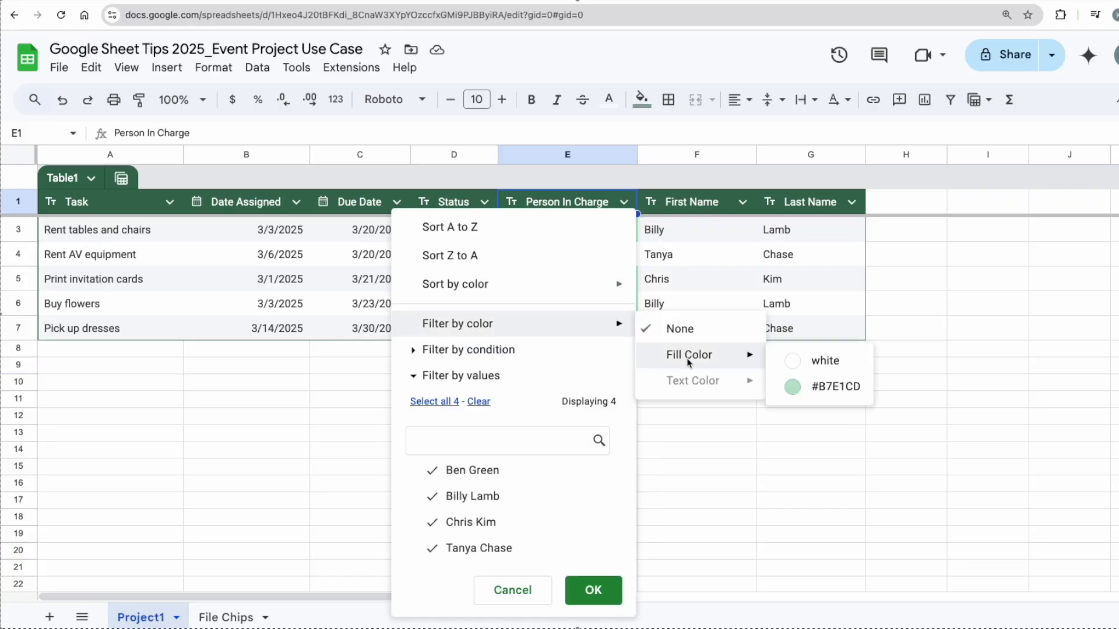
click(795, 388)
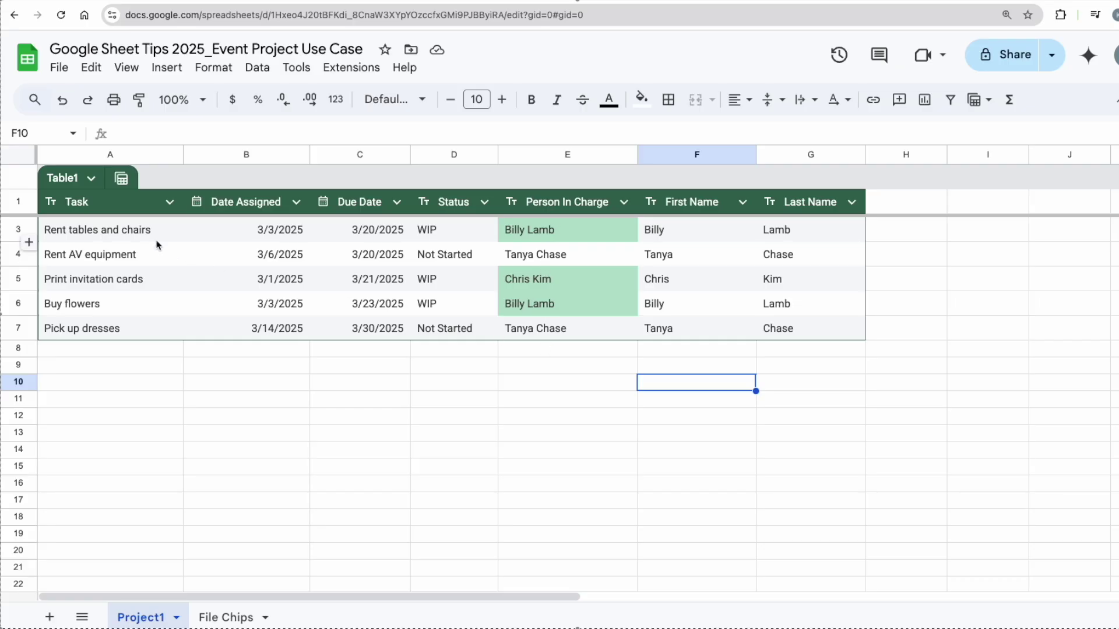
Group Table1 by Person In Charge and save it as the view 'Group by Person In Charge'
click(122, 179)
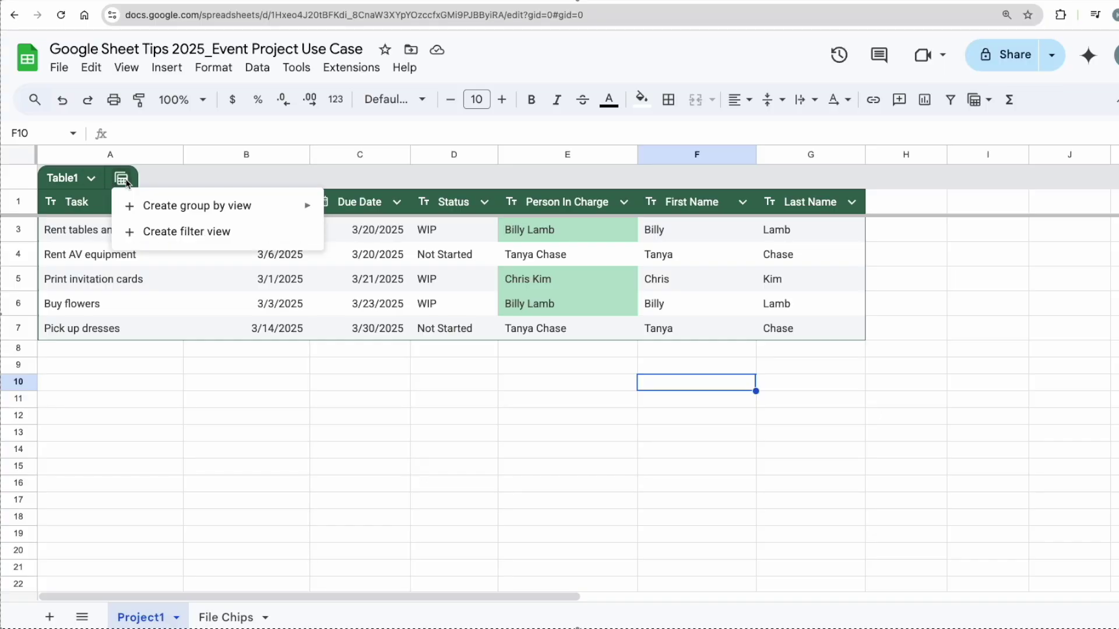
mouse_move(172, 209)
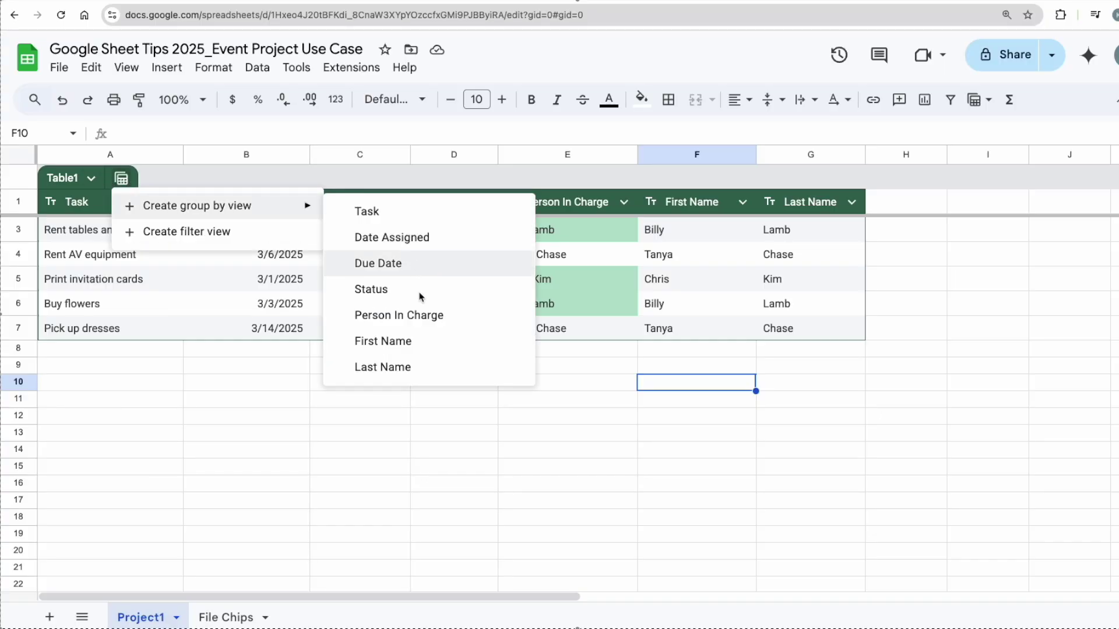
click(423, 318)
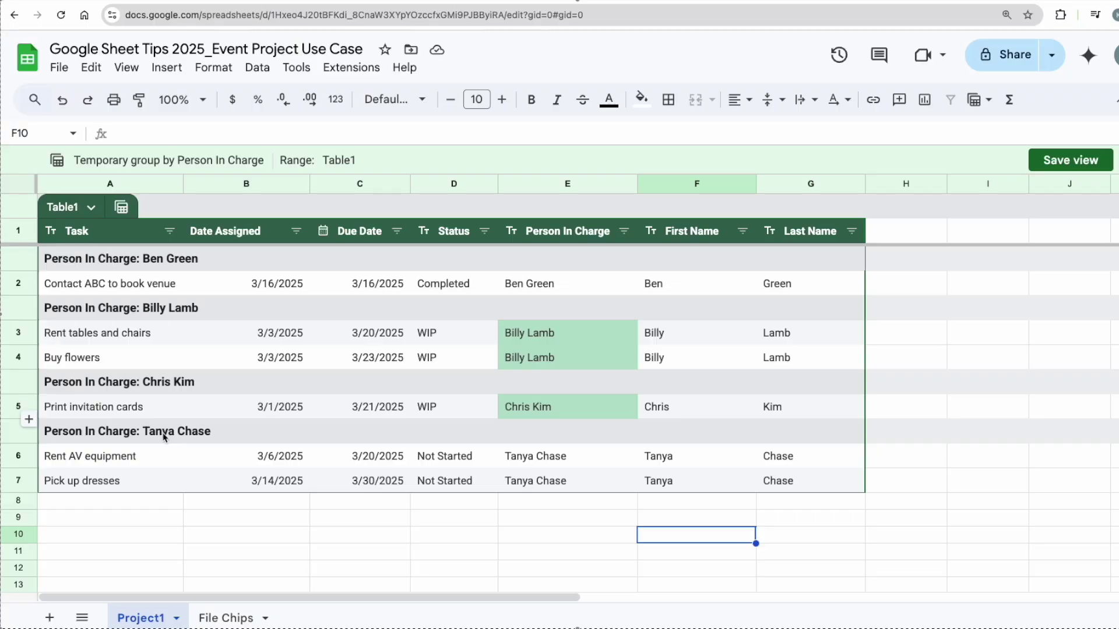
click(1075, 163)
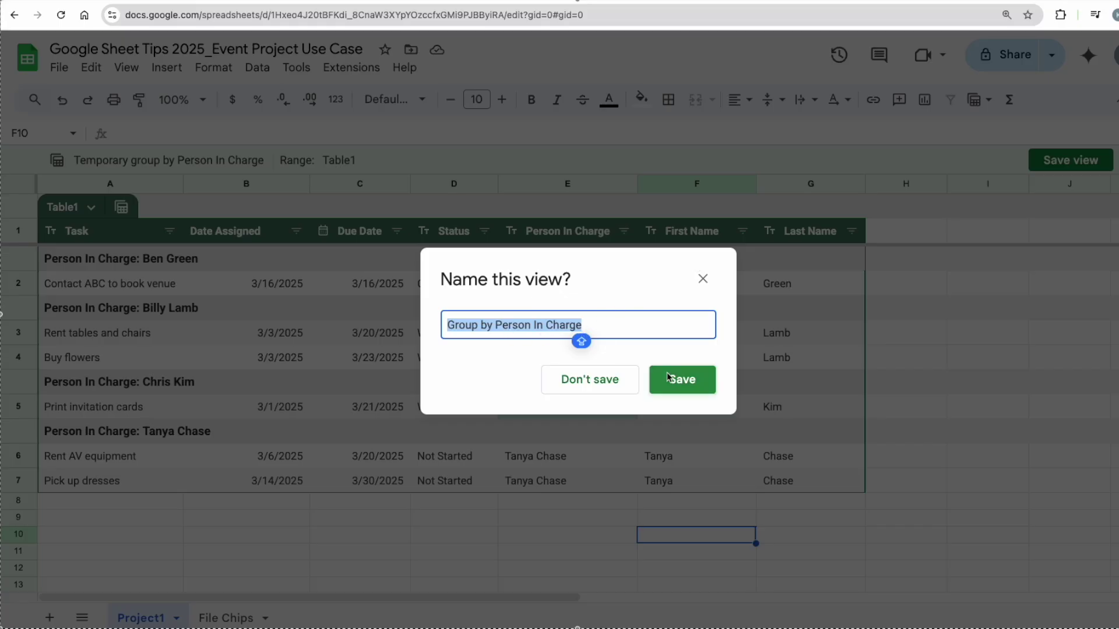
click(684, 383)
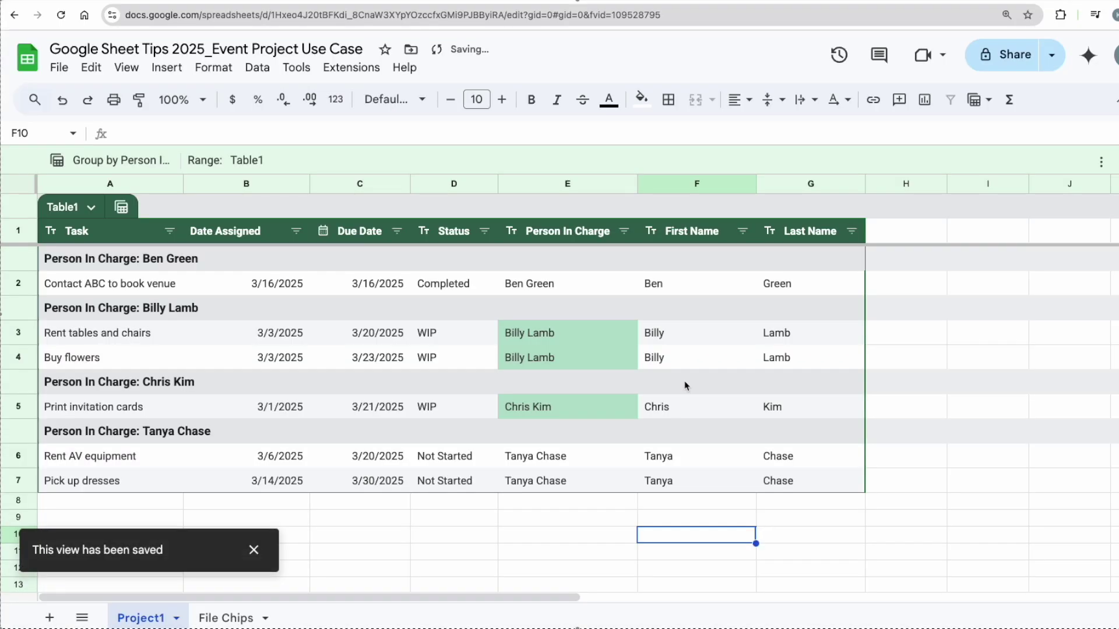
click(597, 16)
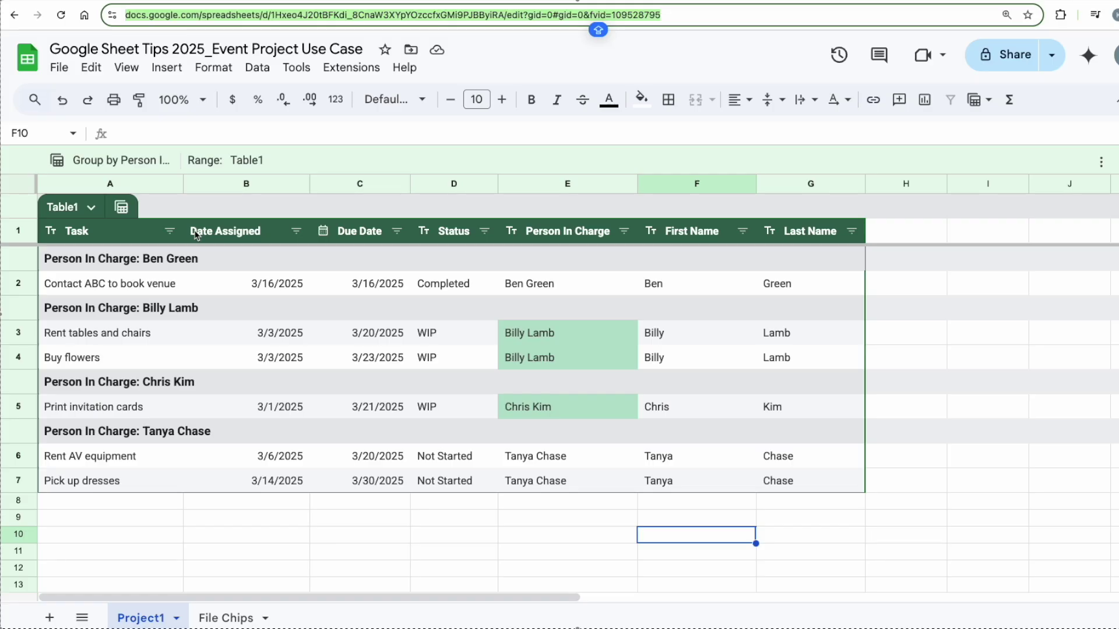
Group Table1 by Status and save it as the view 'Group by Status'
click(122, 207)
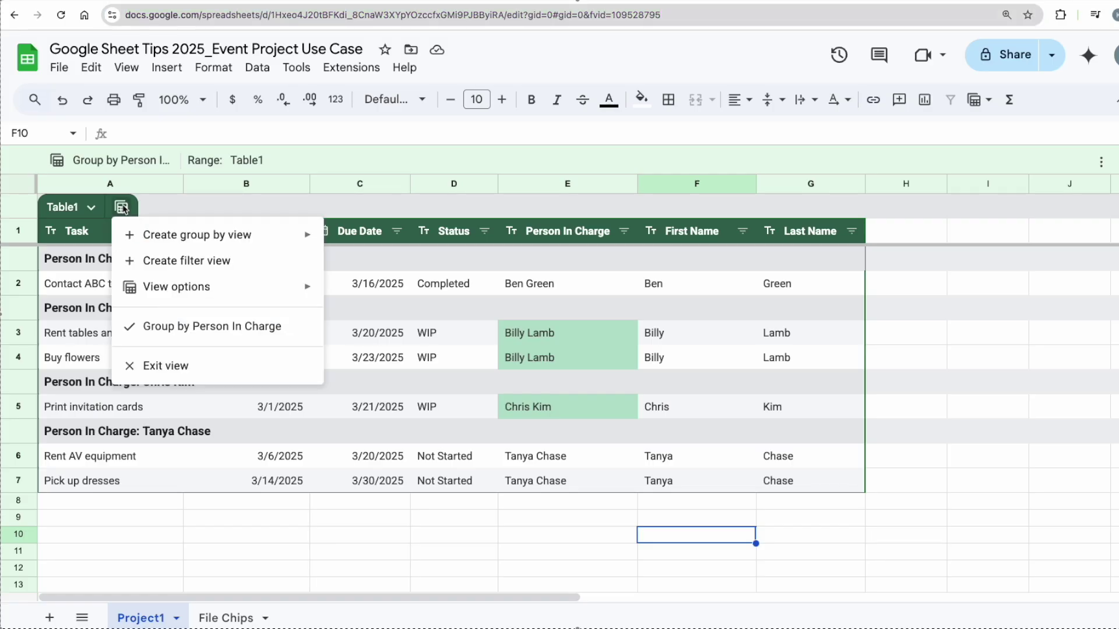
mouse_move(202, 245)
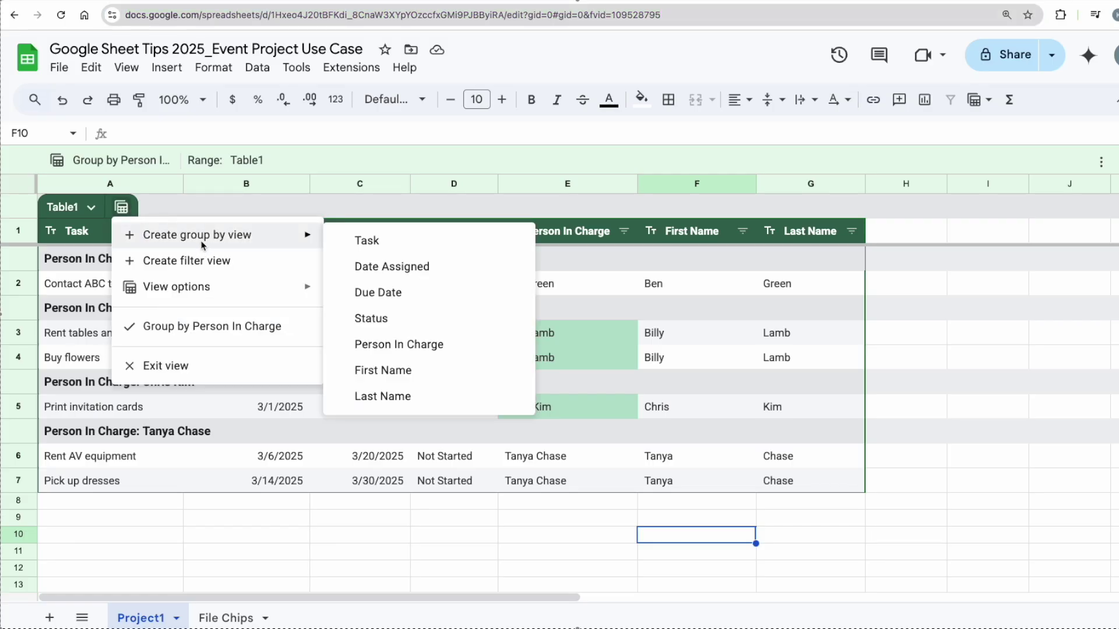
click(411, 319)
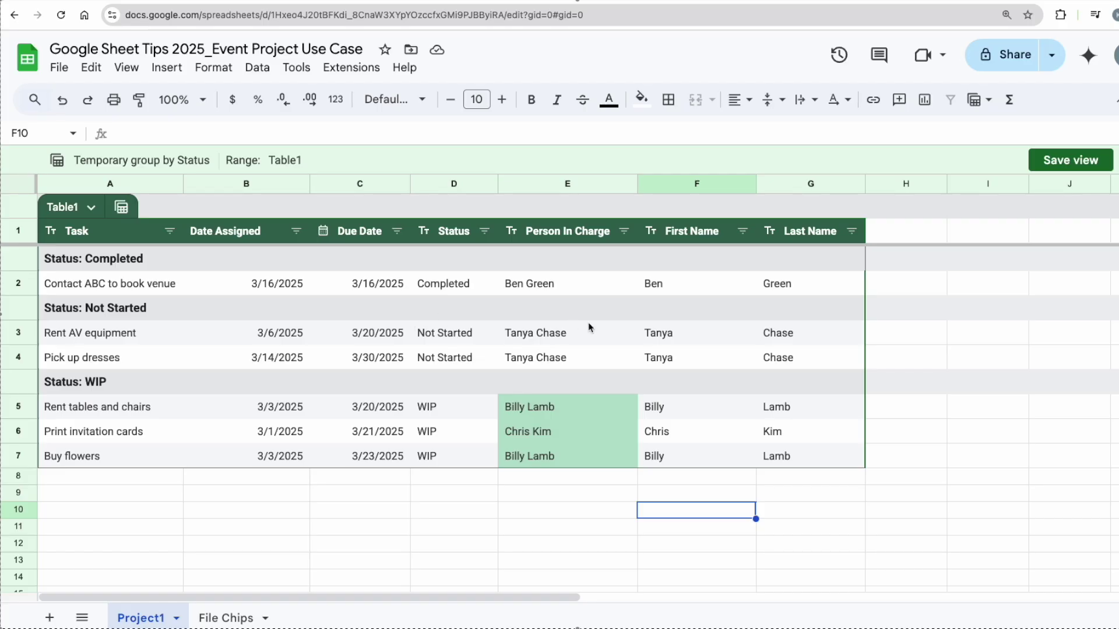
click(1072, 163)
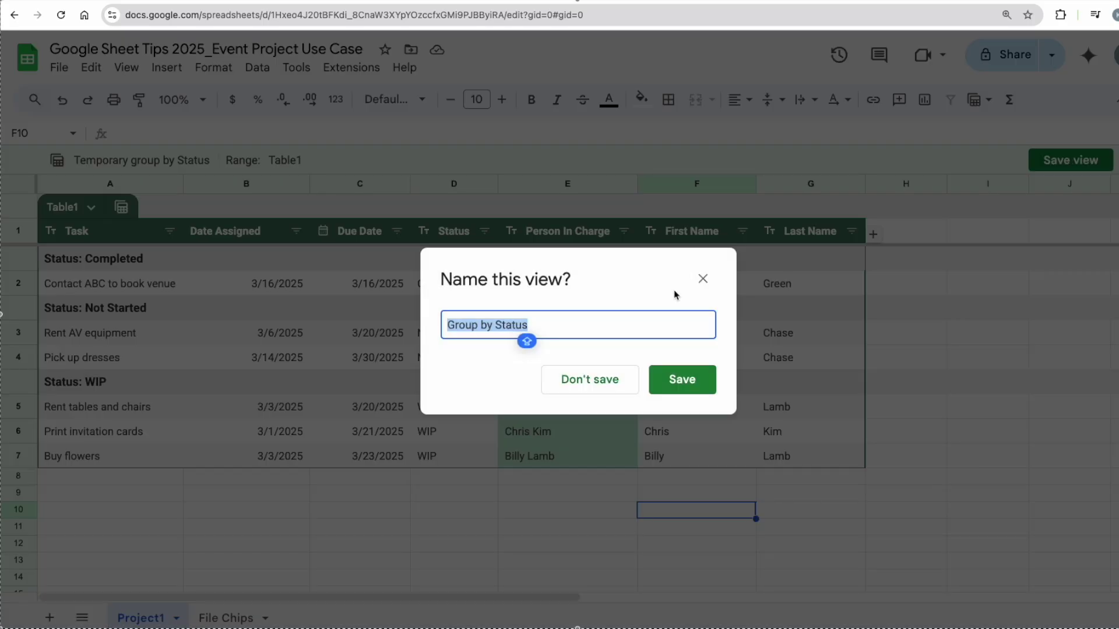
click(682, 379)
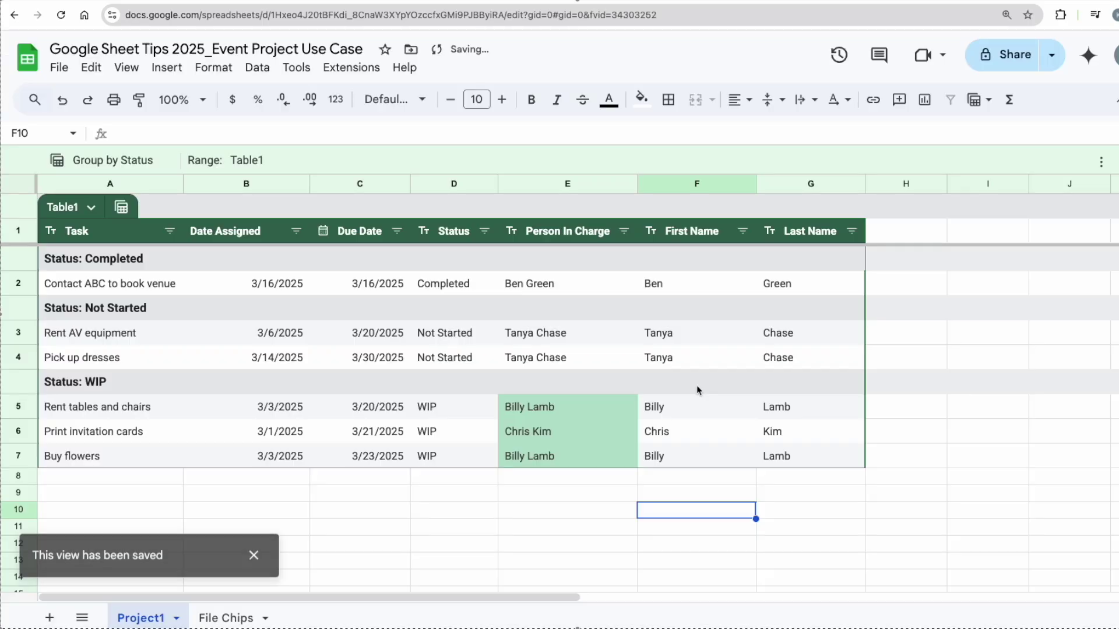
click(585, 14)
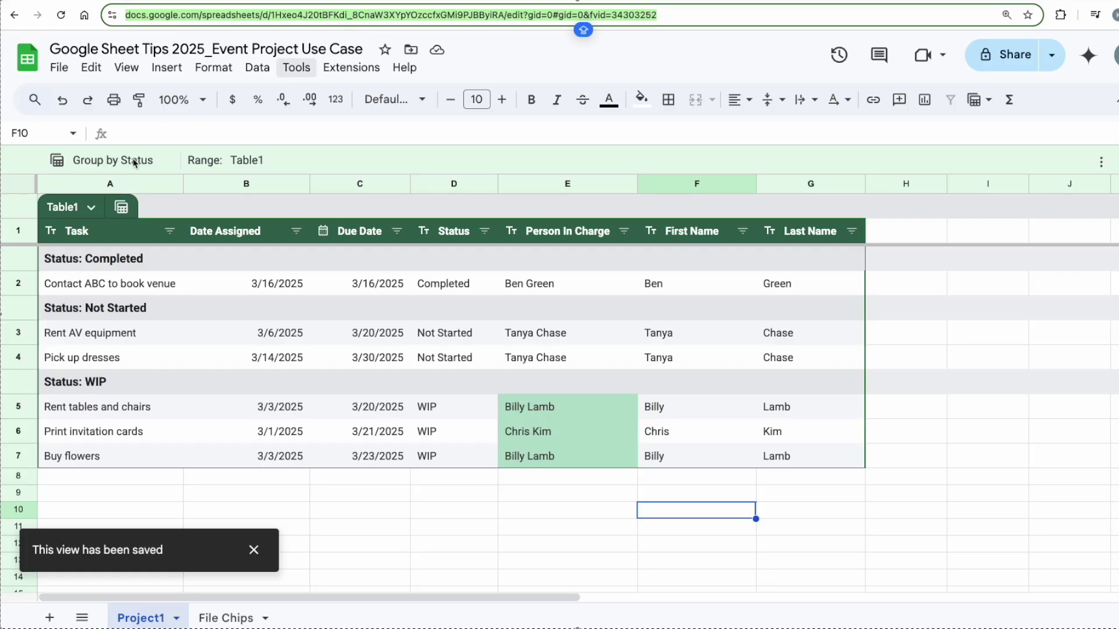
Apply the saved 'Group by Person In Charge' view, then exit it to ungrouped rows
click(124, 209)
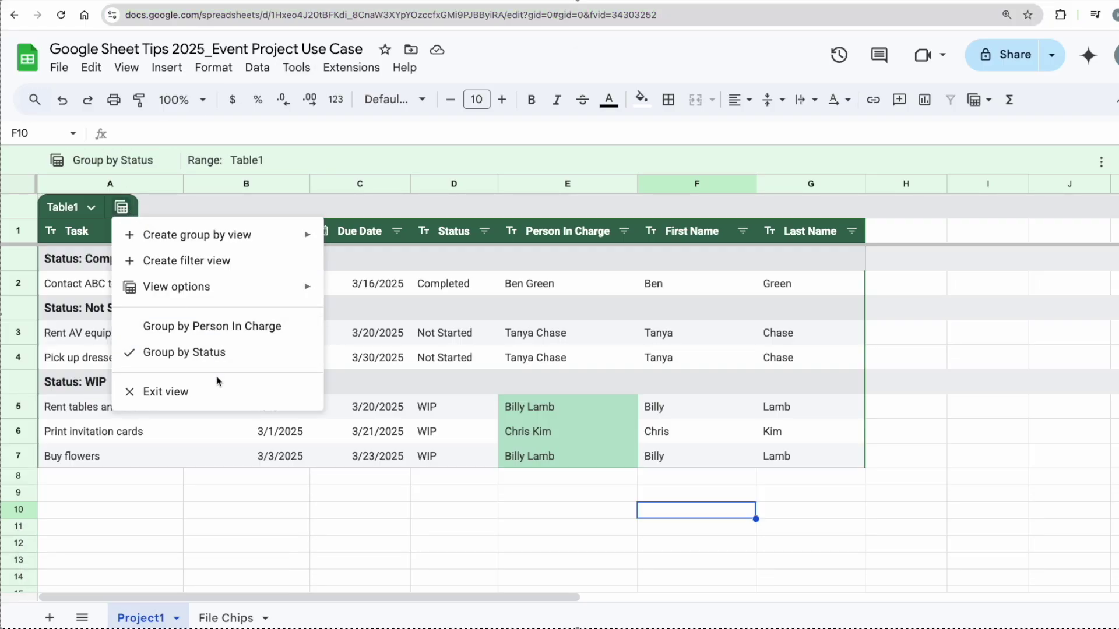
click(224, 336)
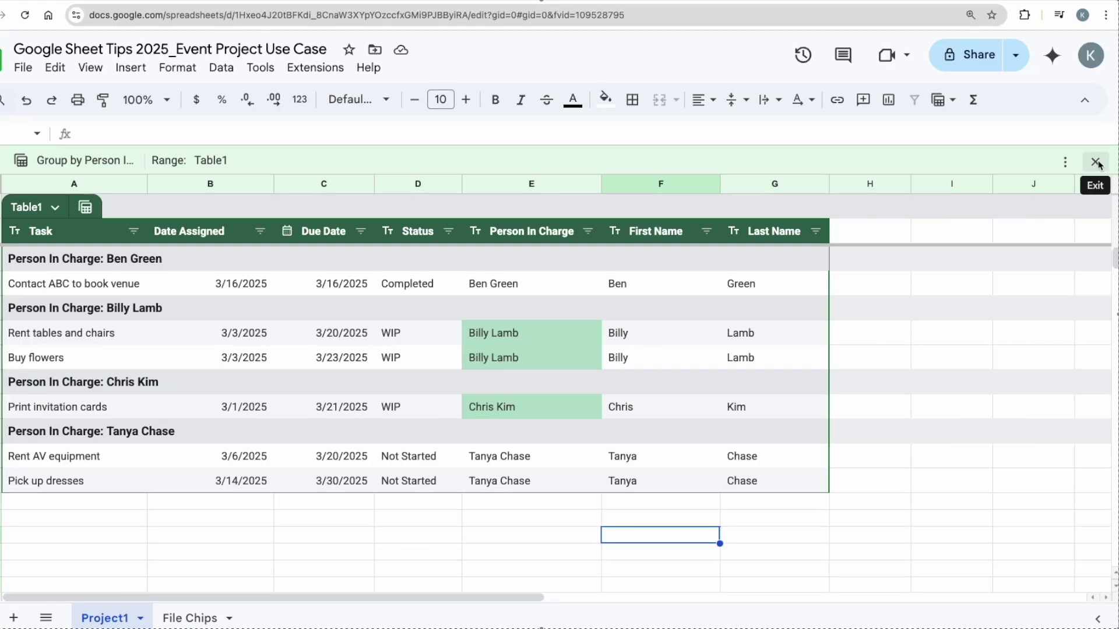
click(1097, 162)
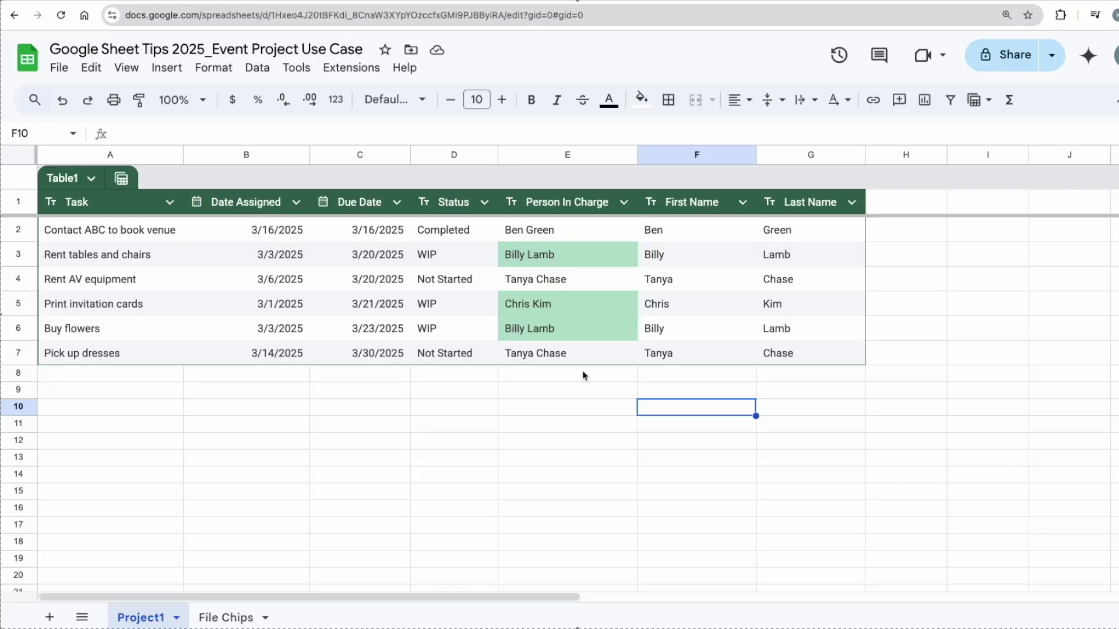
click(591, 154)
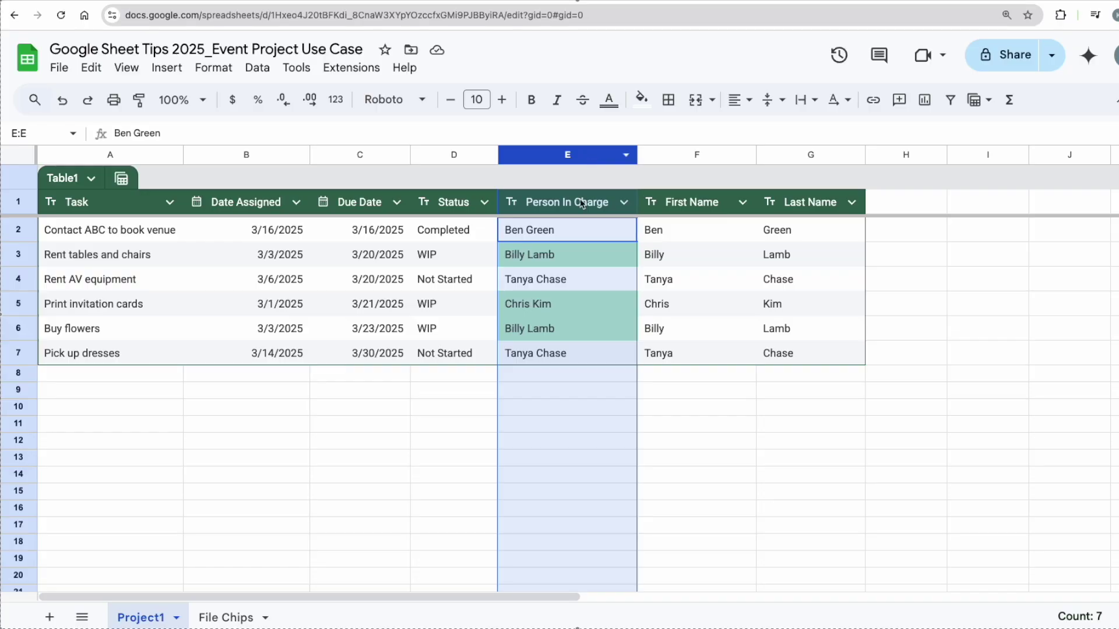
Start a protected range on column E with the description 'protect pic'
right_click(564, 279)
scroll(651, 484, down, 1)
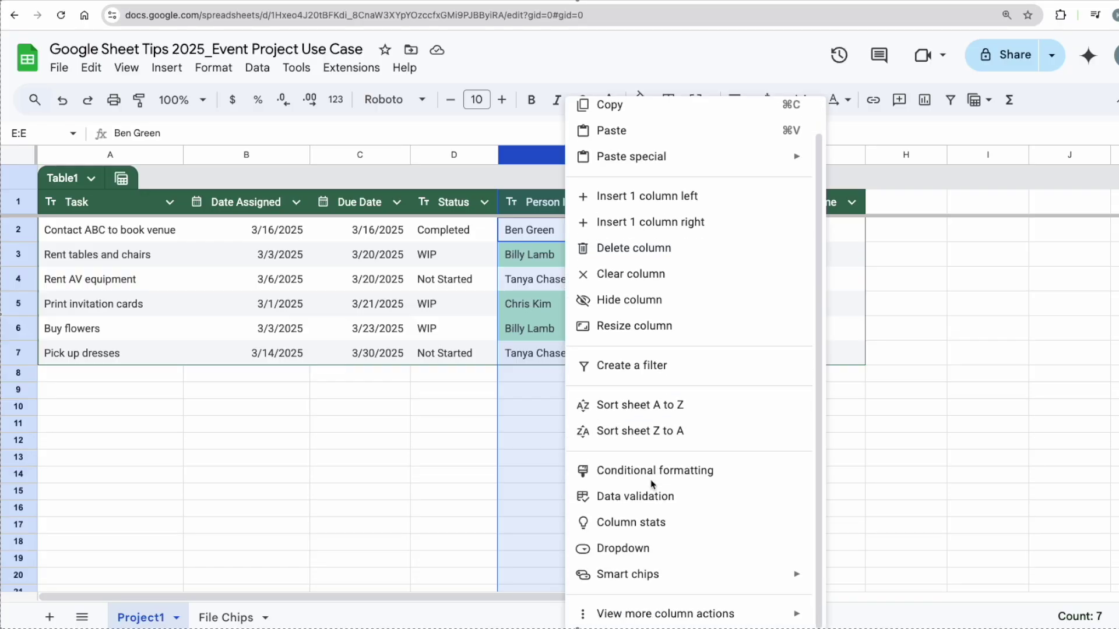
mouse_move(668, 617)
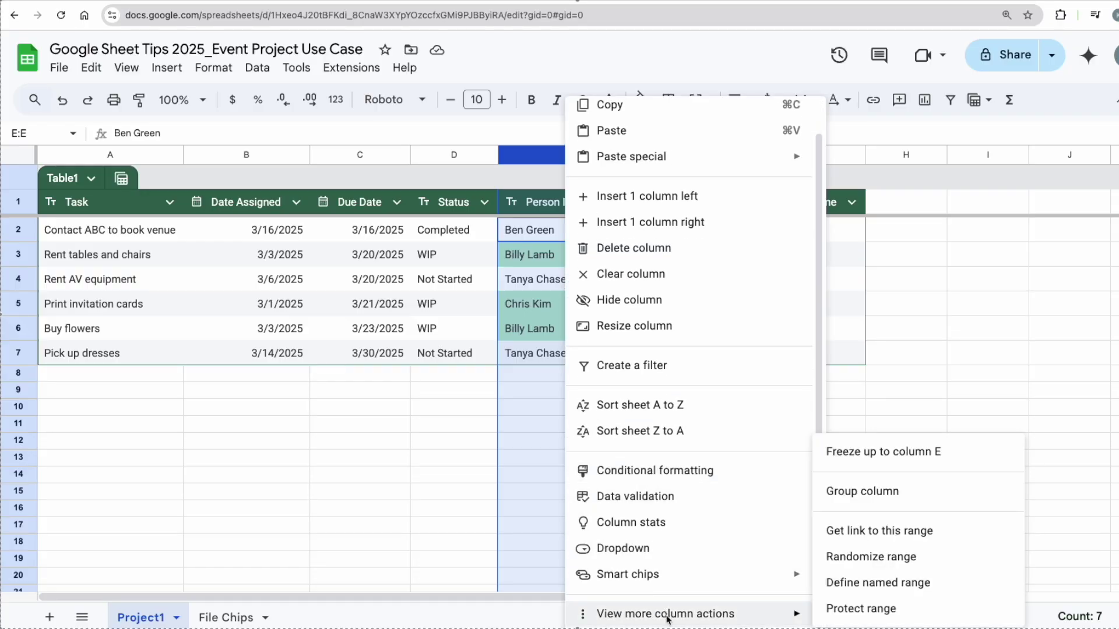
click(908, 609)
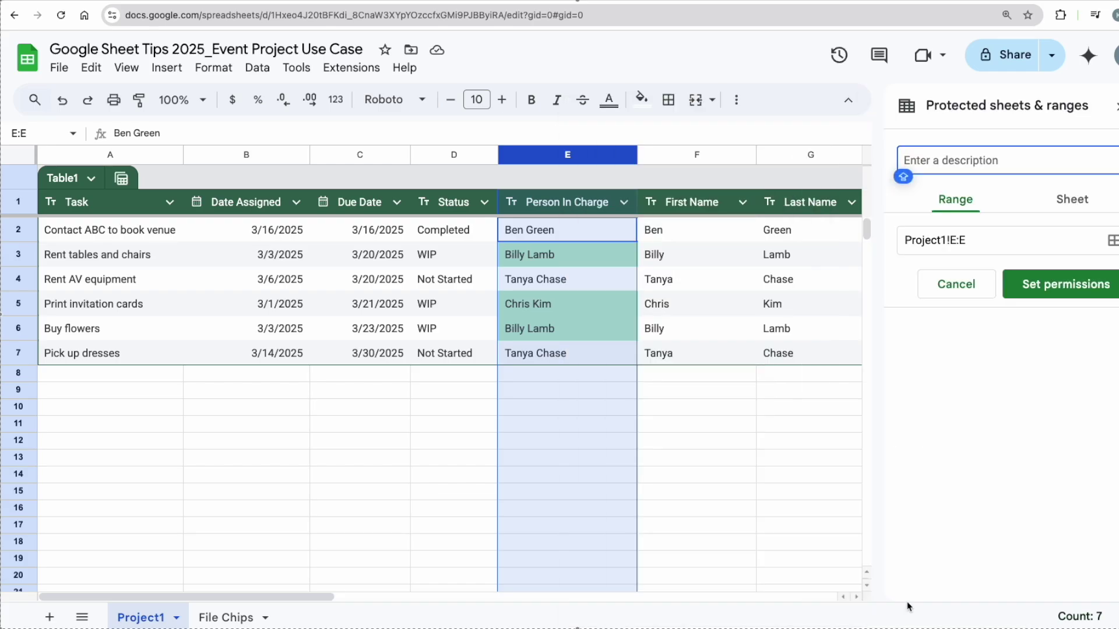
text(protct)
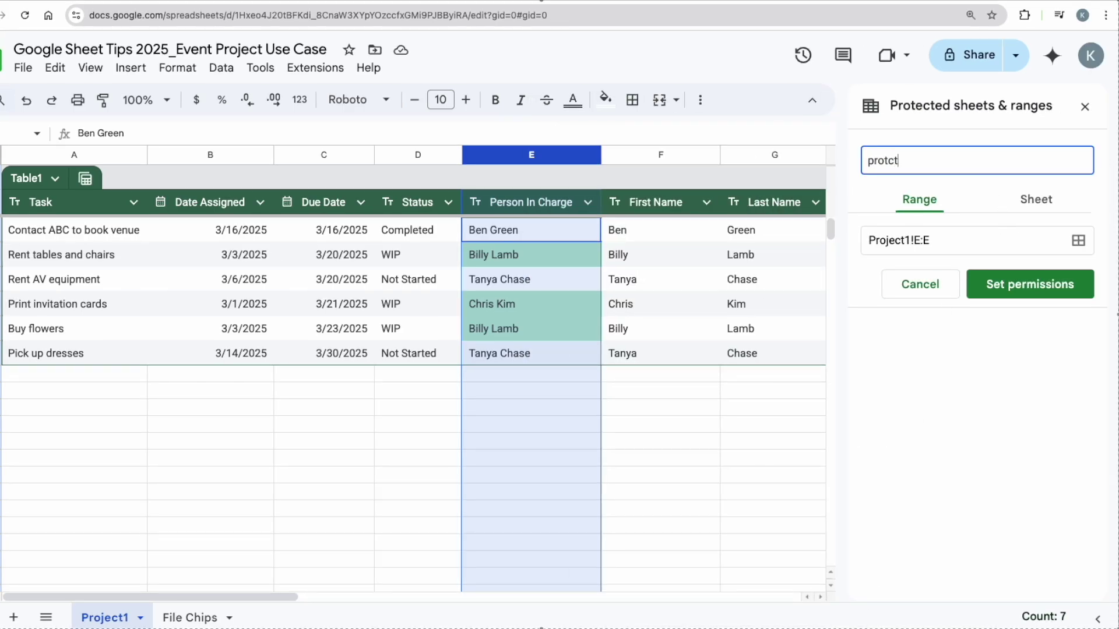
key(BackSpace)
text(ect pic)
Restrict editing of column E to a custom list of editors and save
click(1048, 286)
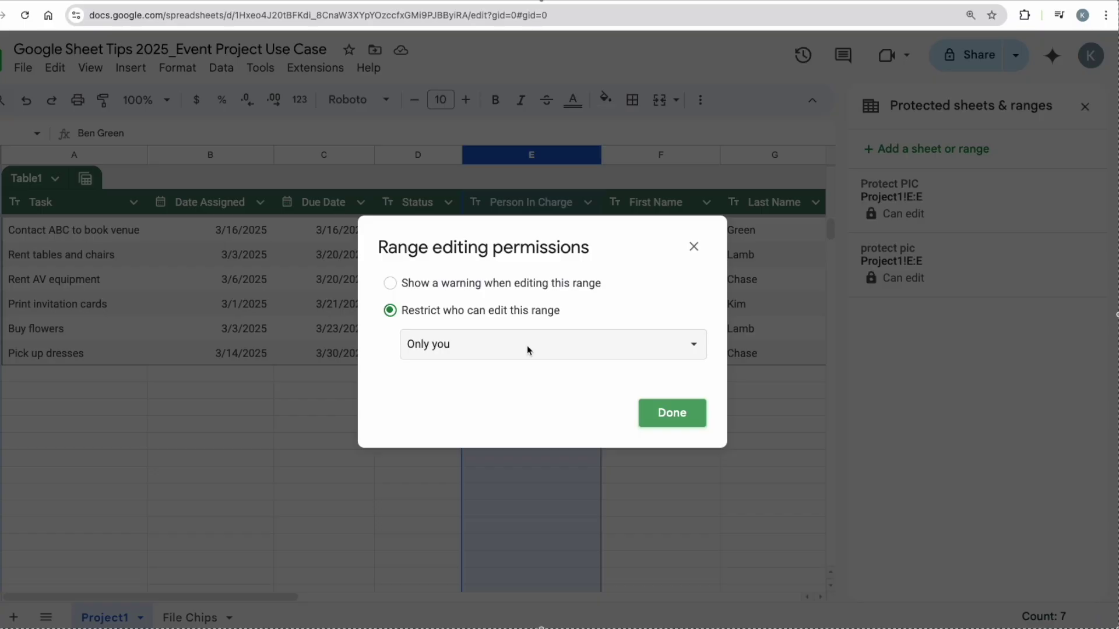
click(528, 351)
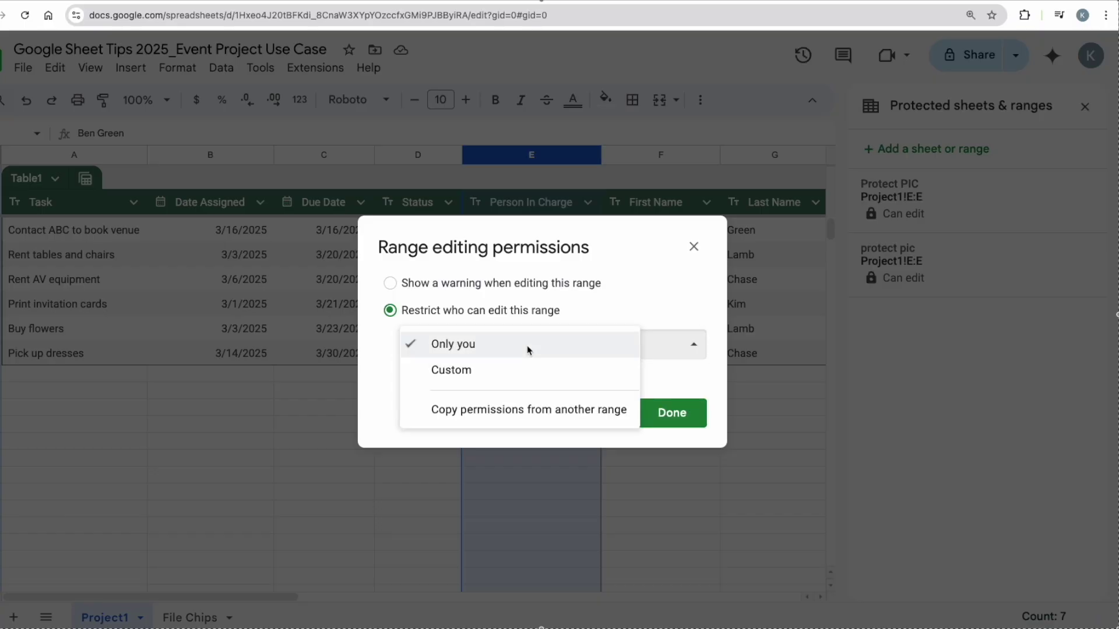
click(531, 370)
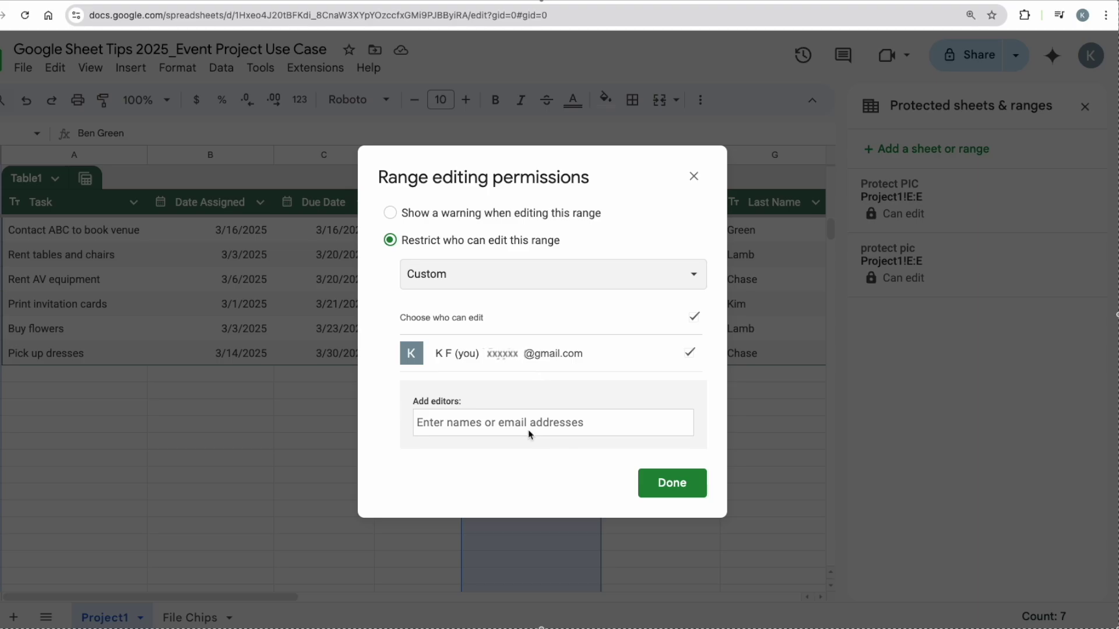
click(663, 495)
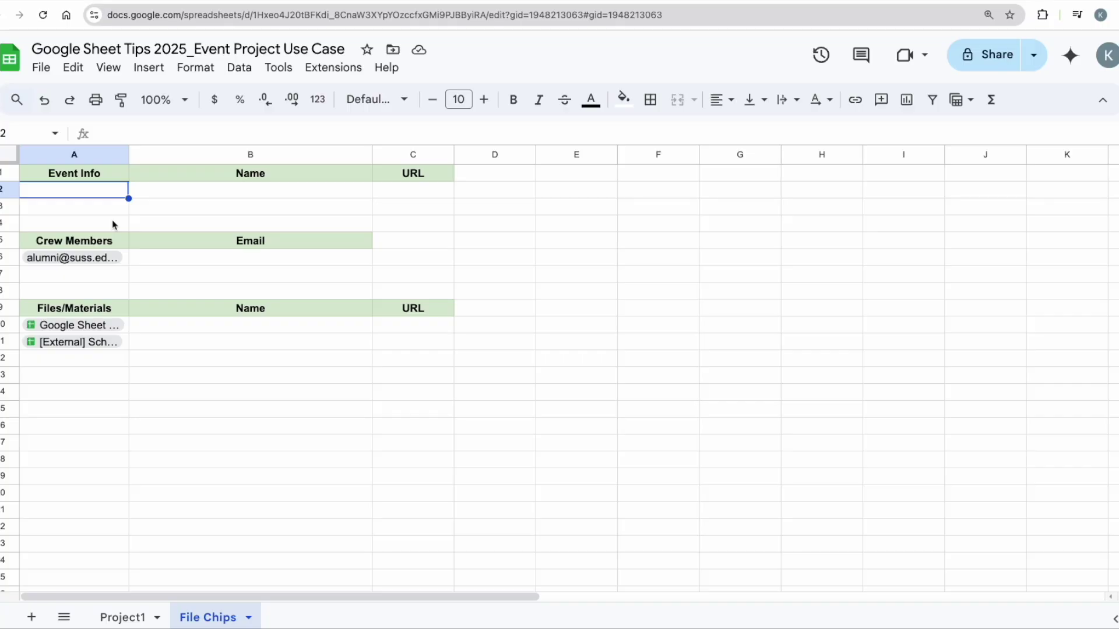
Type @ in cell A2 under Event Info on the File Chips sheet
text(@)
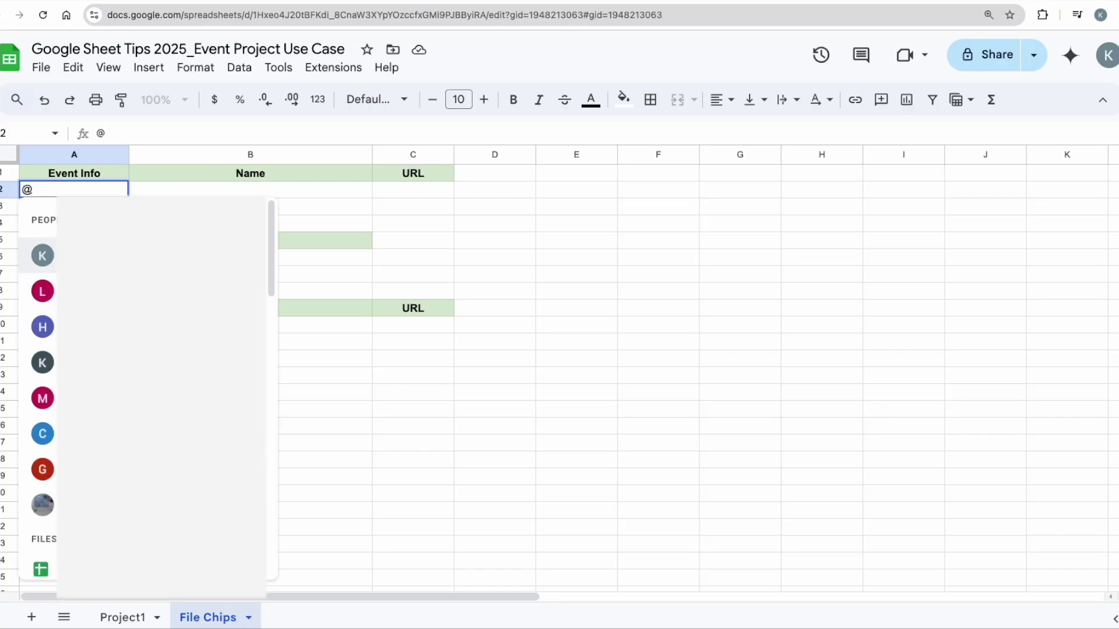
key(Down)
key(Down)
key(Down)
key(Down)
key(Down)
key(Down)
key(Down)
key(Down)
key(Down)
key(Down)
key(Down)
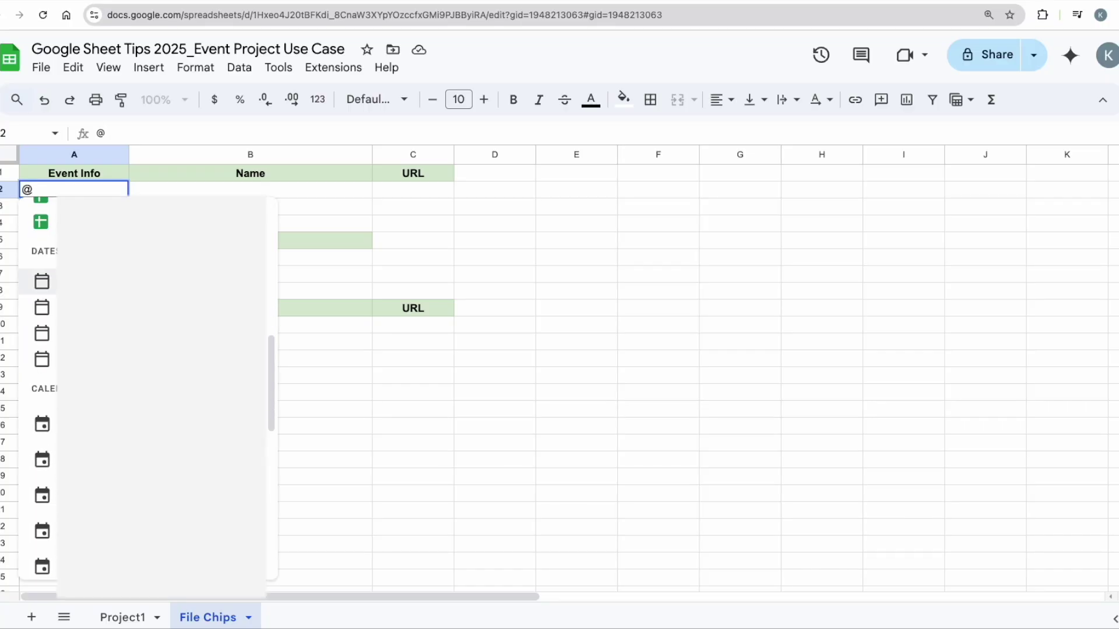
key(Down)
key(Down)
key(Down)
key(Down)
click(168, 421)
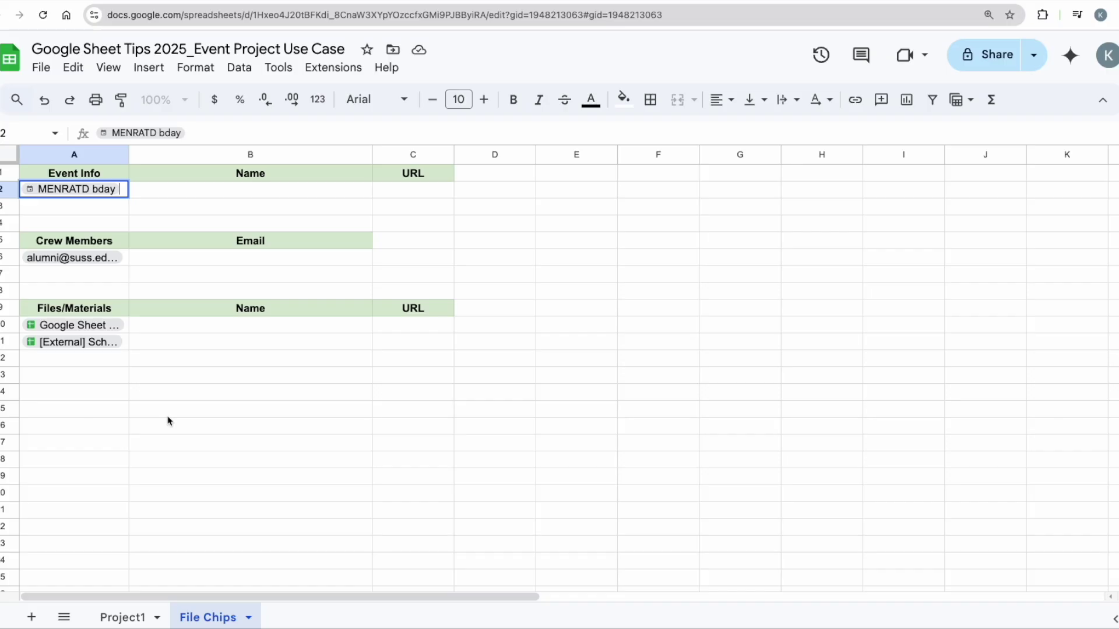
click(216, 196)
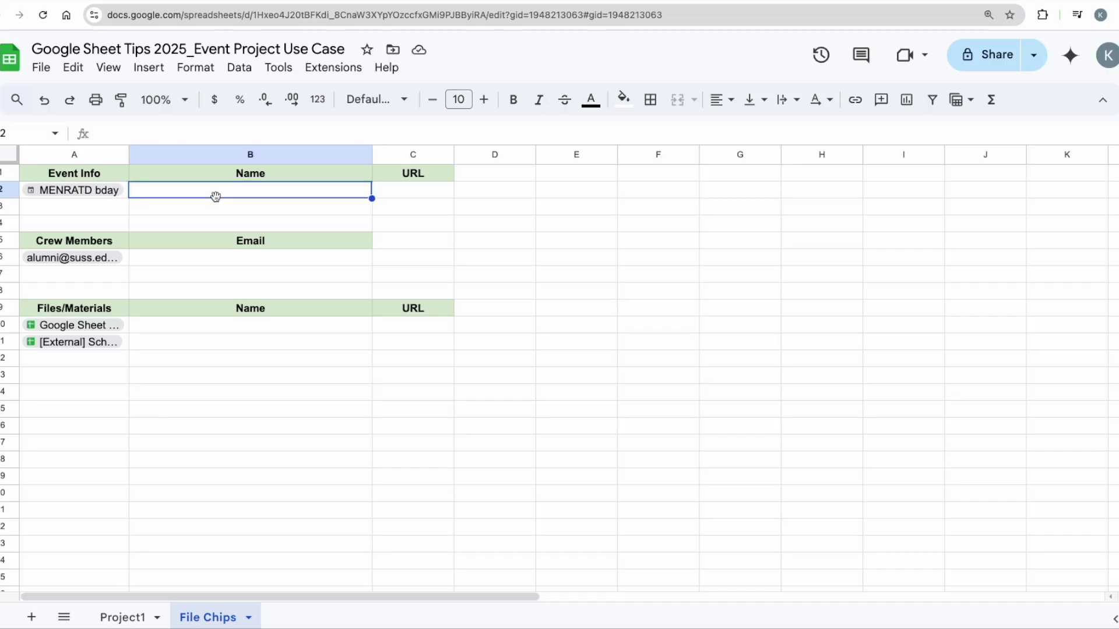
click(124, 197)
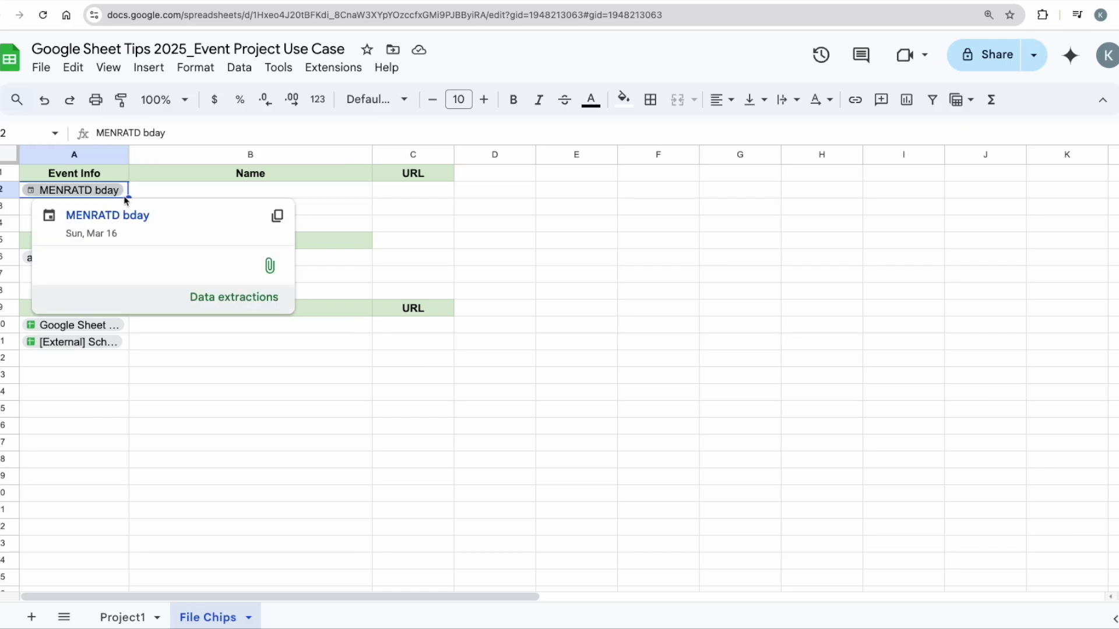
Extract the event's summary and URL from the A2 chip into B2:C2
click(239, 69)
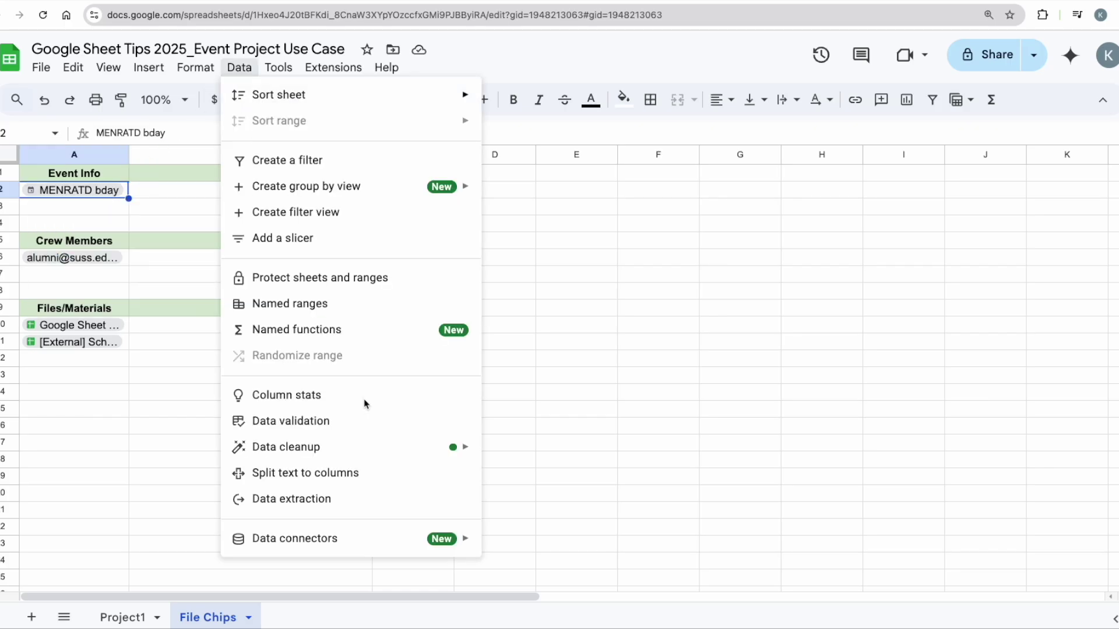
click(362, 498)
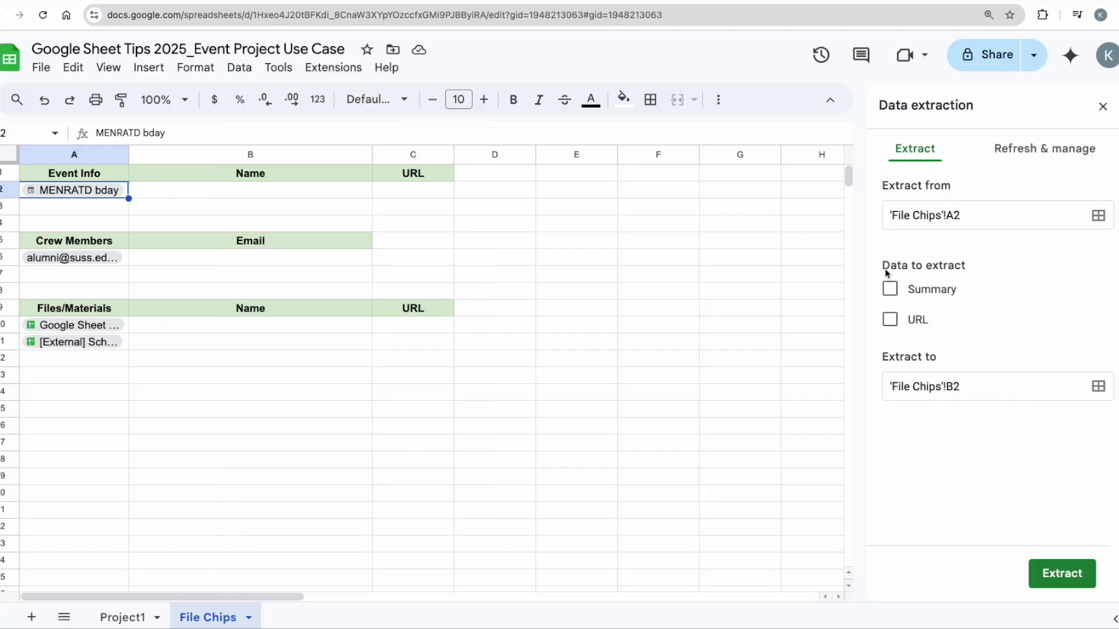
click(890, 289)
click(889, 320)
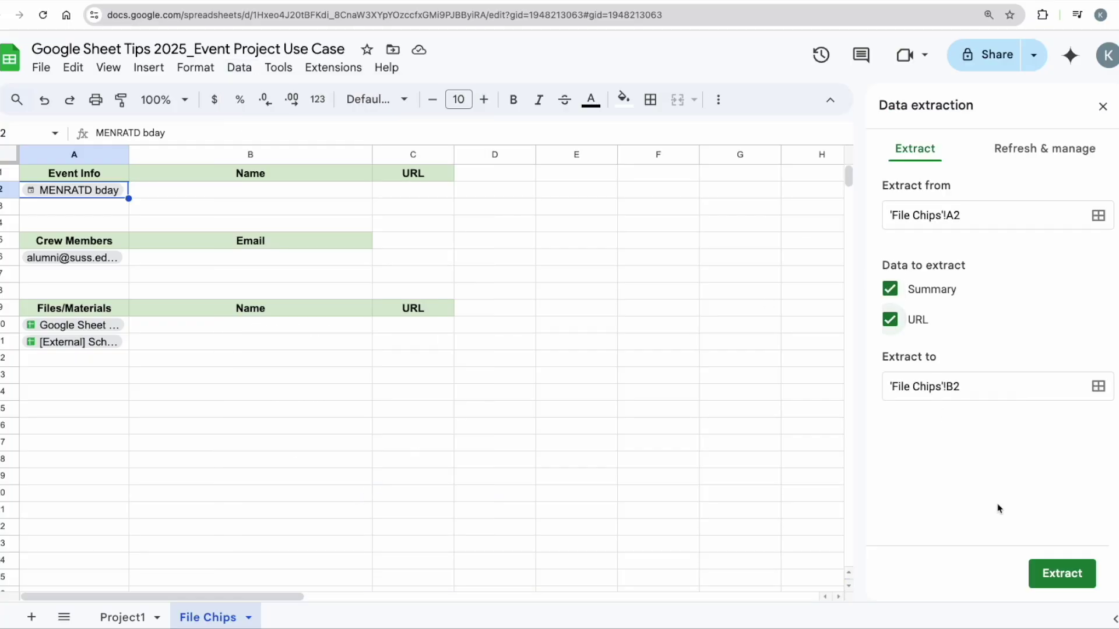
click(1072, 584)
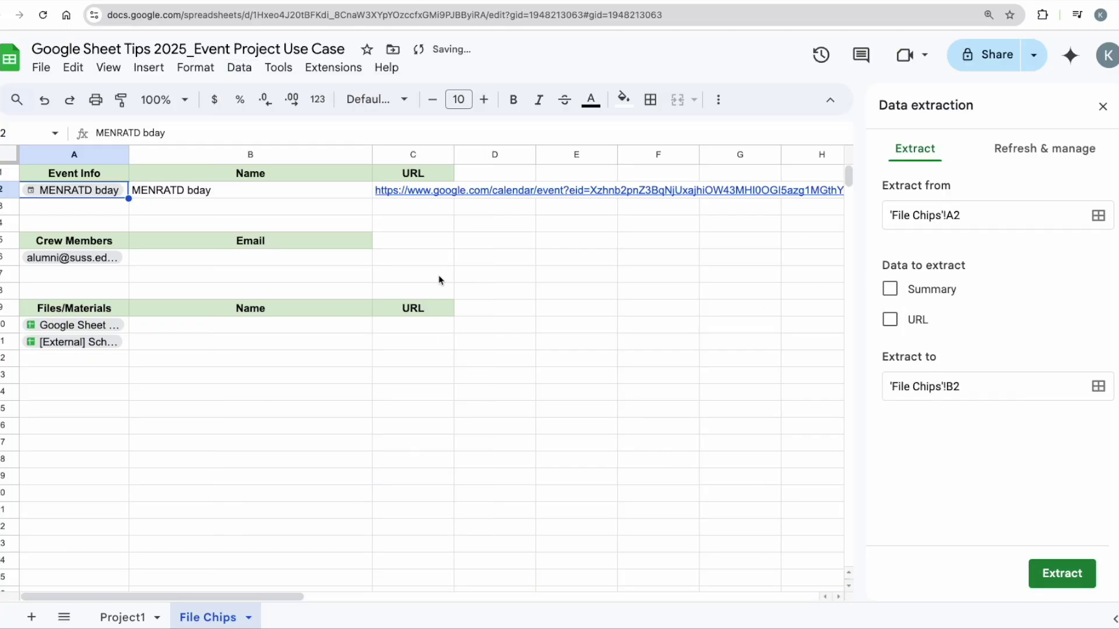
mouse_move(417, 200)
Extract the file names and URLs from the A10:A11 file chips into B10:C11
click(126, 263)
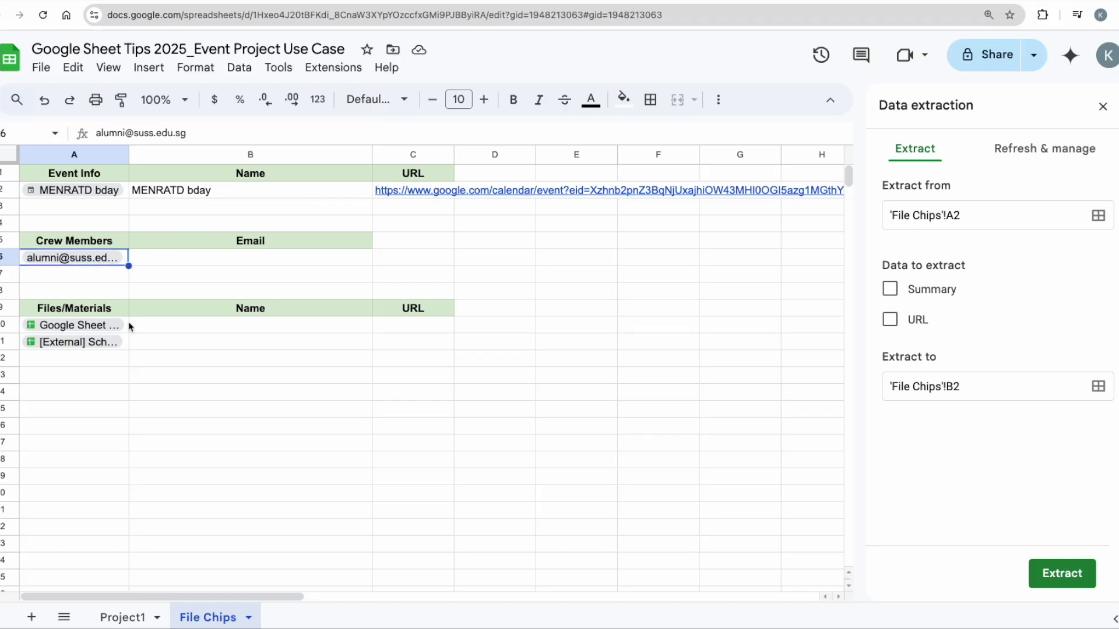
drag(127, 330, 126, 350)
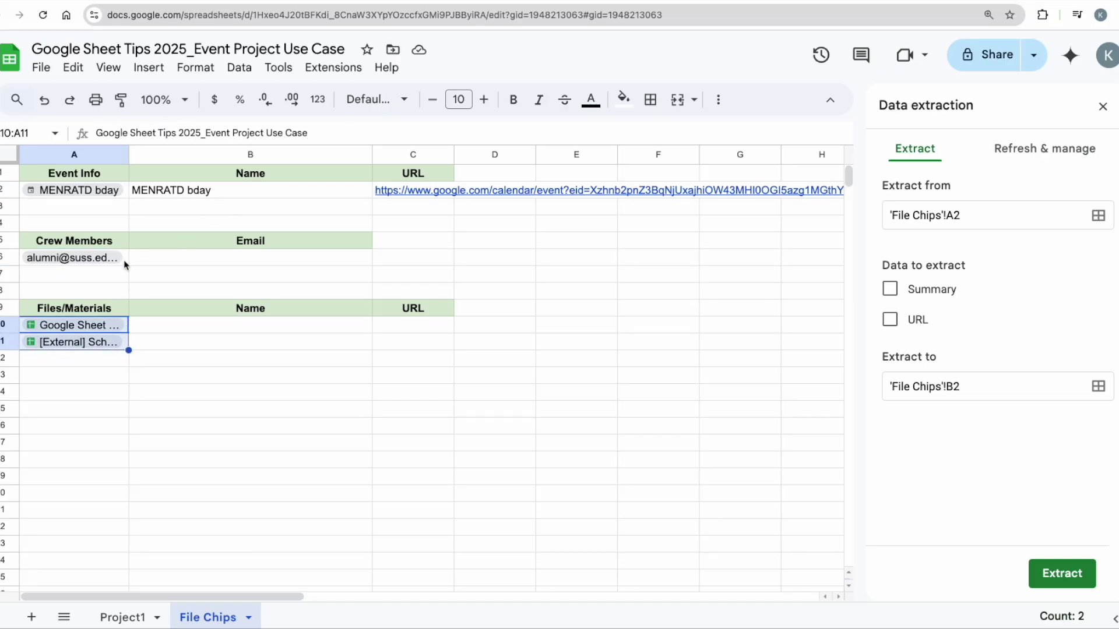
right_click(128, 348)
click(212, 604)
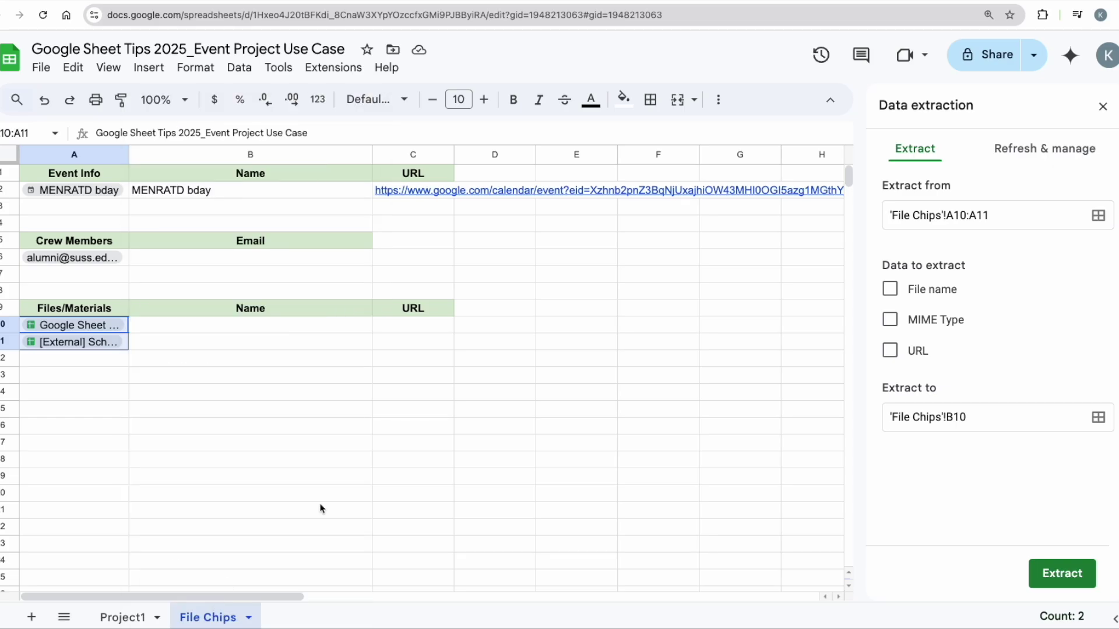
click(890, 289)
click(891, 351)
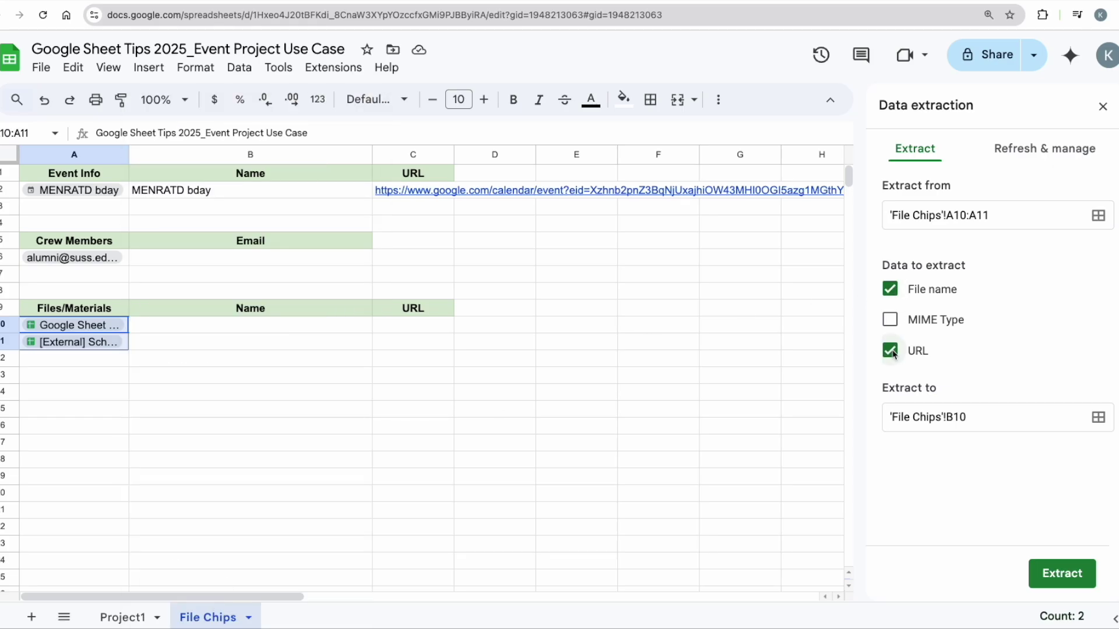
click(1067, 573)
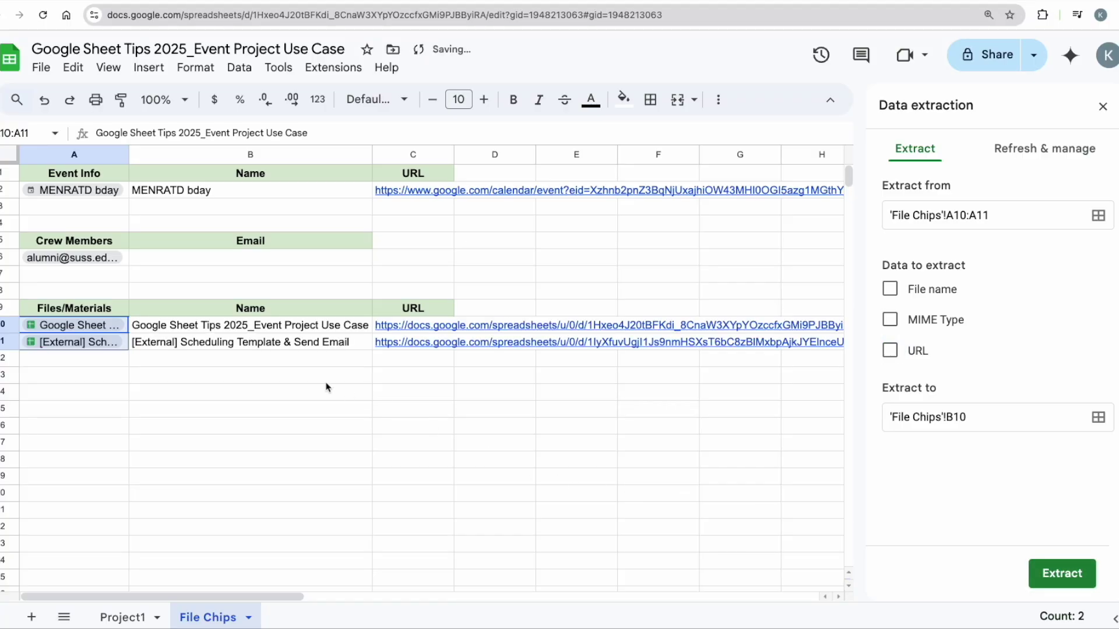
Review the extracted file data, then select the crew member's person chip in A6
drag(325, 331, 326, 344)
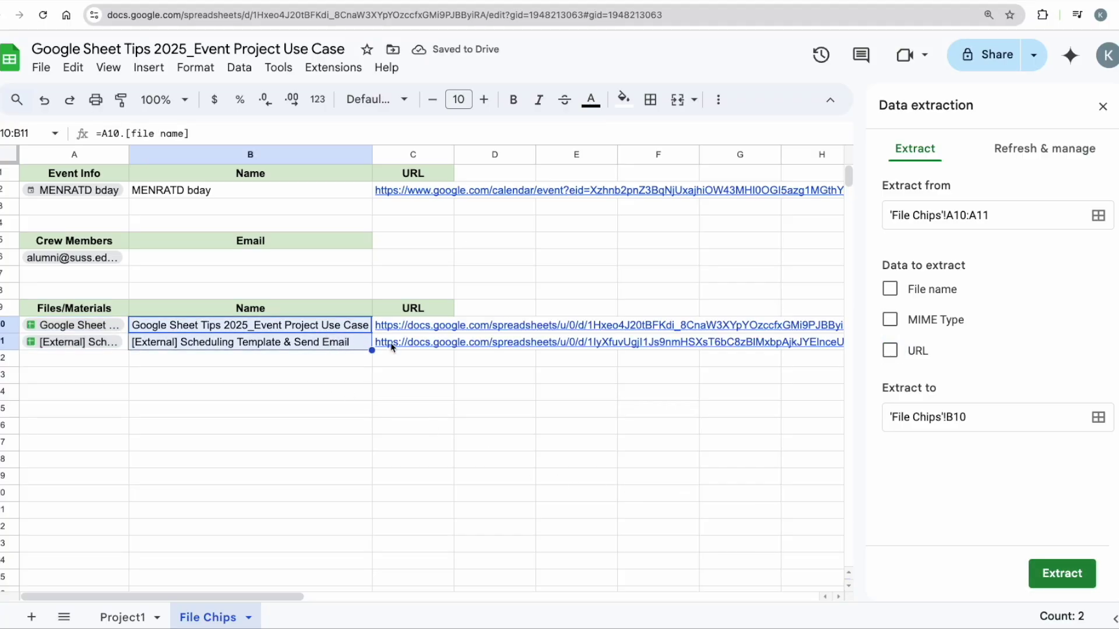
mouse_move(380, 352)
drag(112, 360, 108, 464)
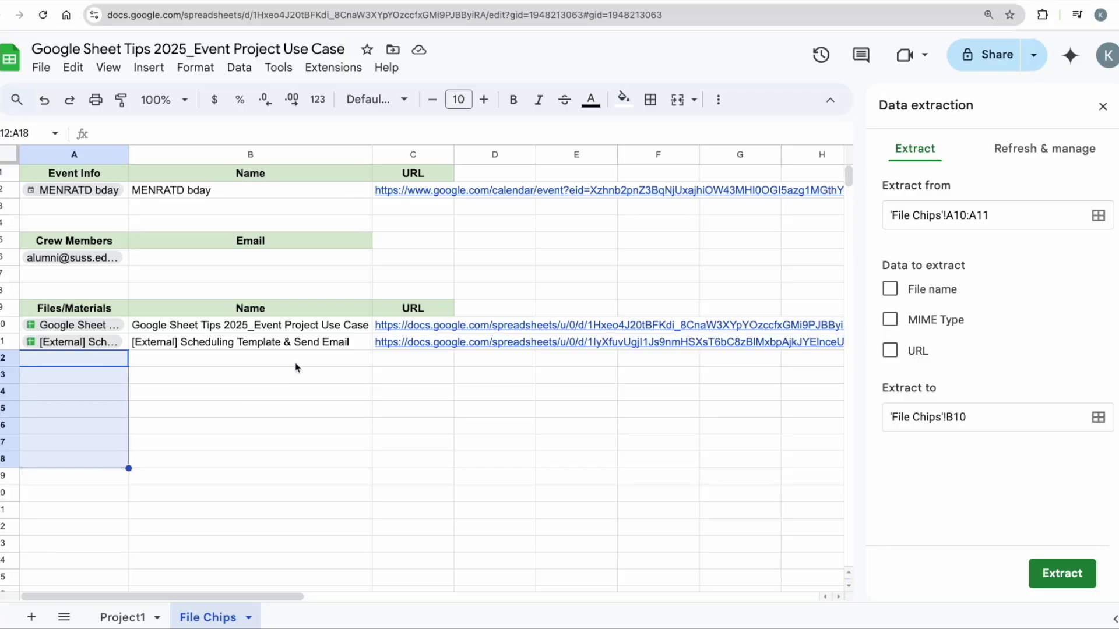
drag(296, 365, 432, 452)
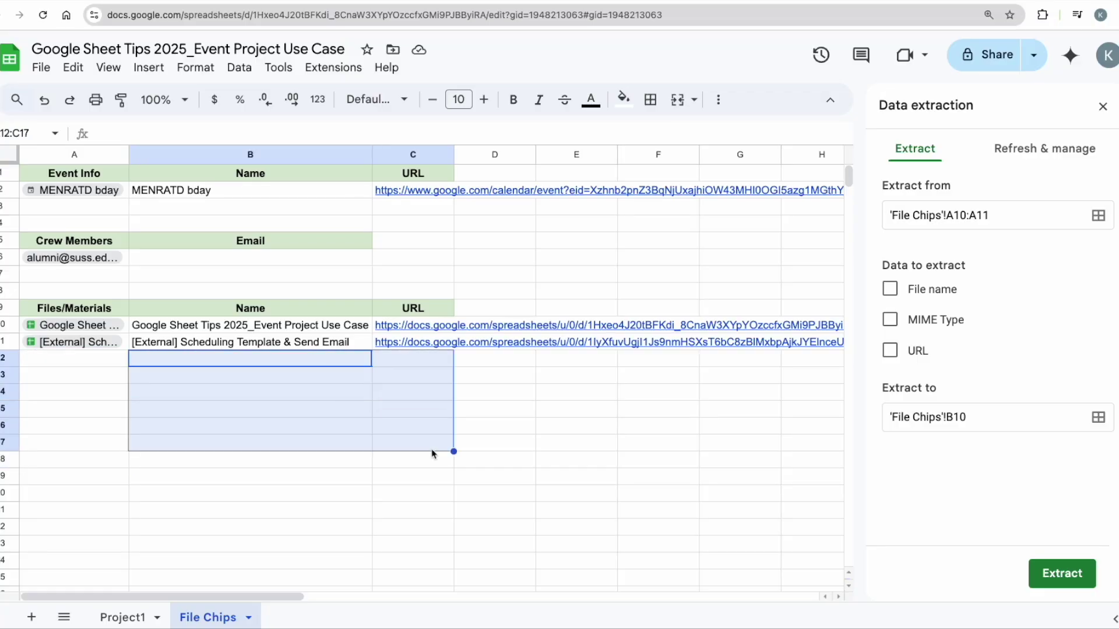
click(196, 261)
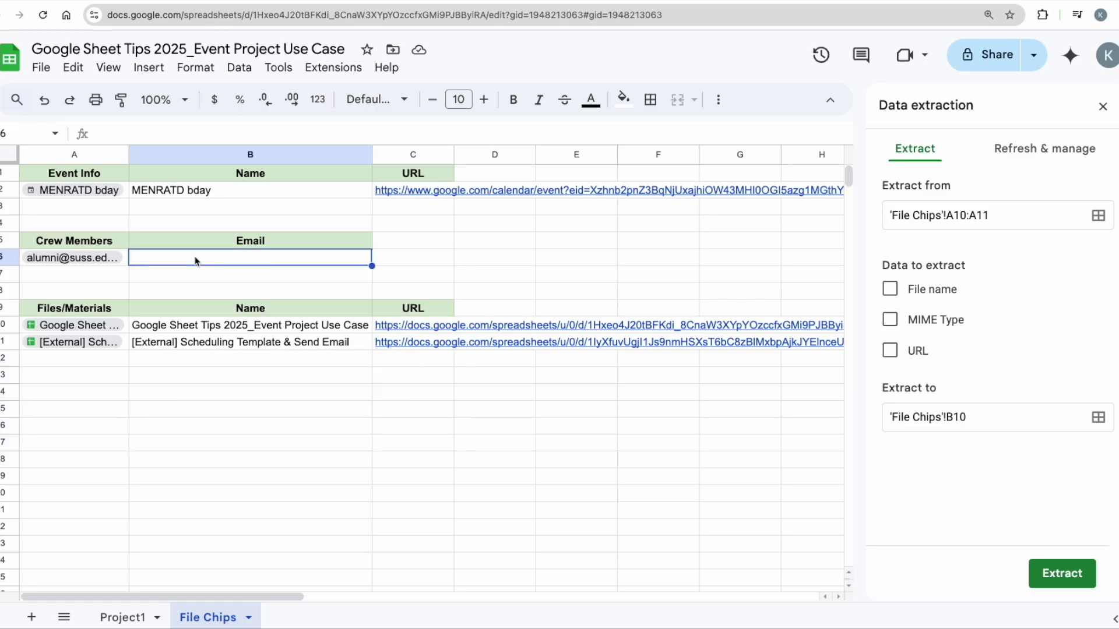
click(124, 264)
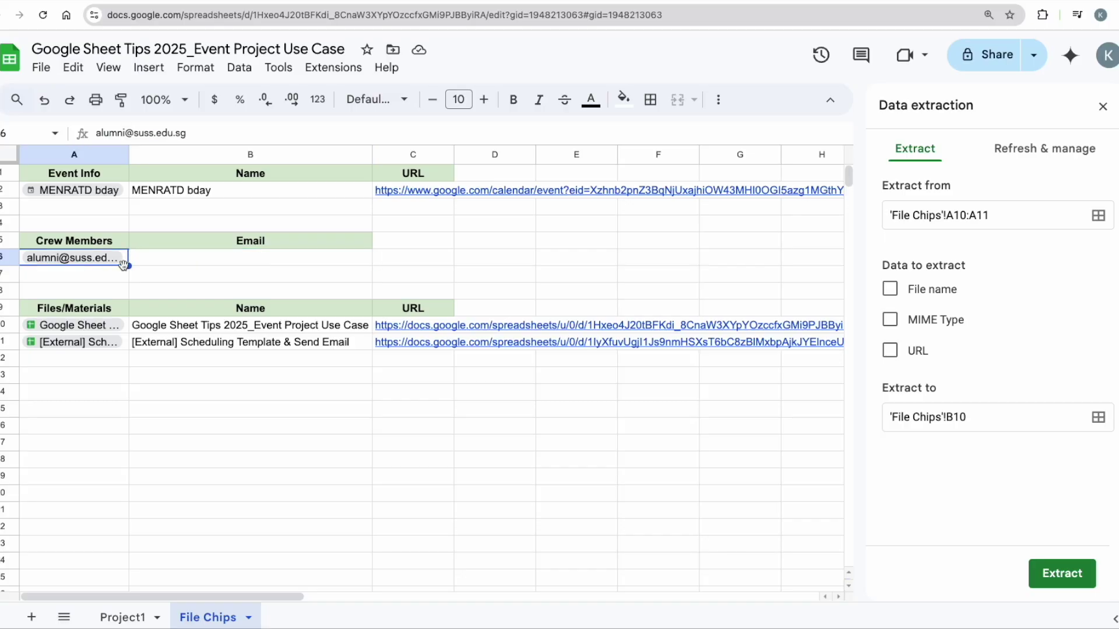
Extract the email address from the person chip in A6 into cell B6
right_click(127, 267)
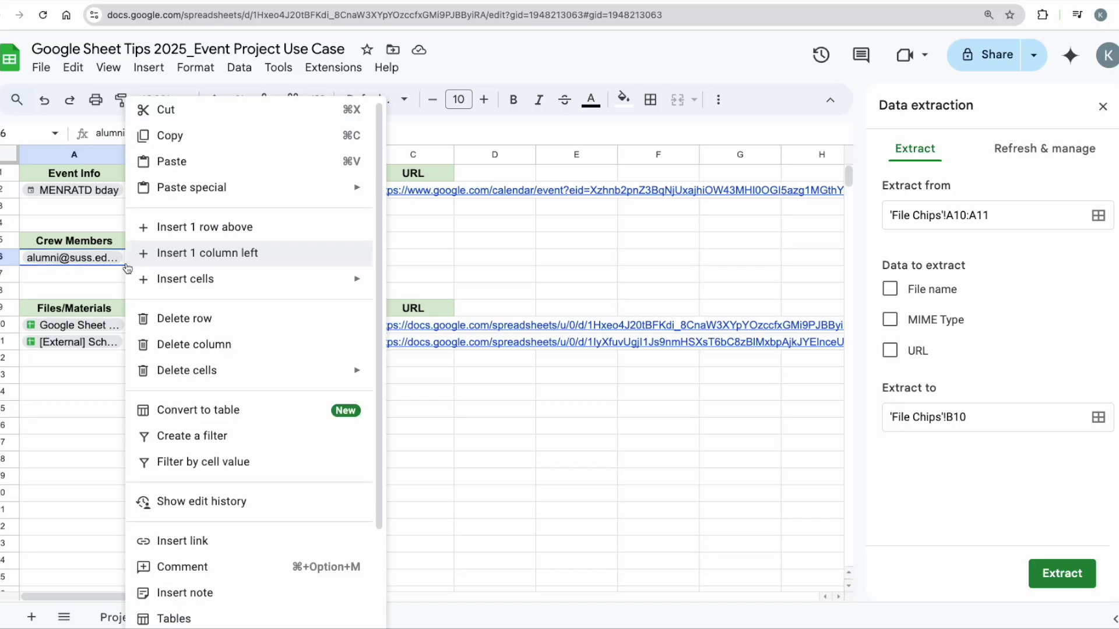
scroll(225, 507, down, 3)
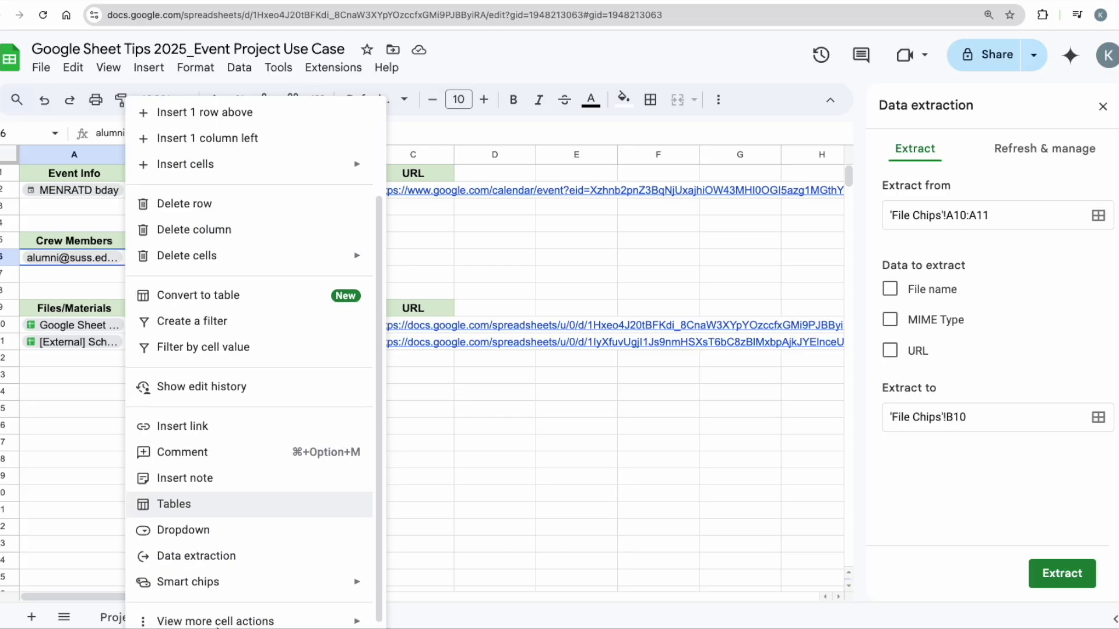
click(225, 557)
click(890, 289)
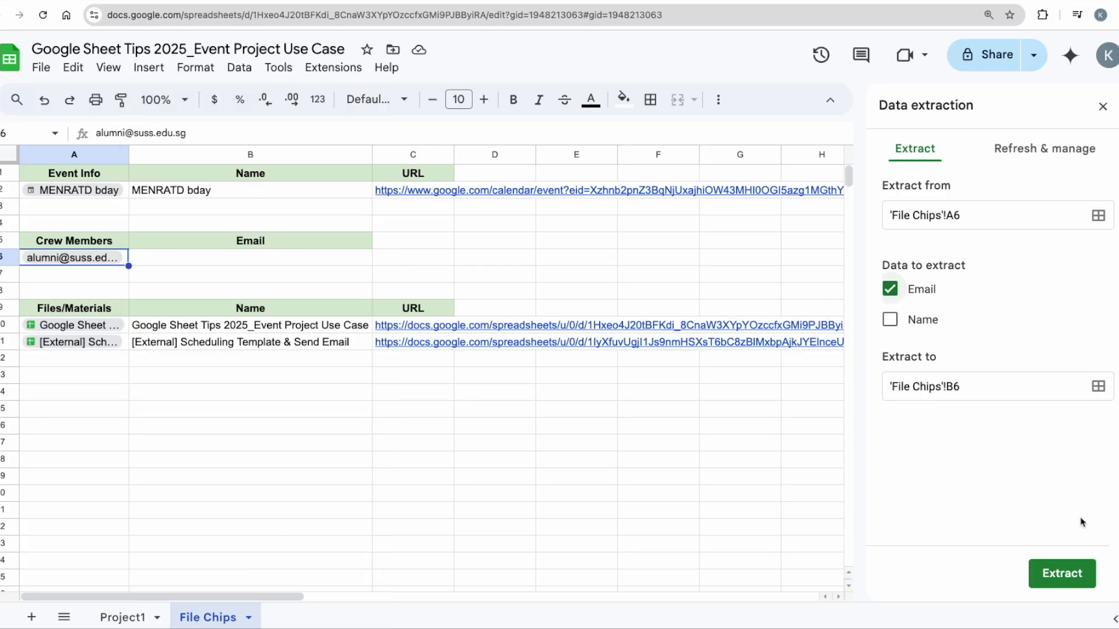
click(1074, 566)
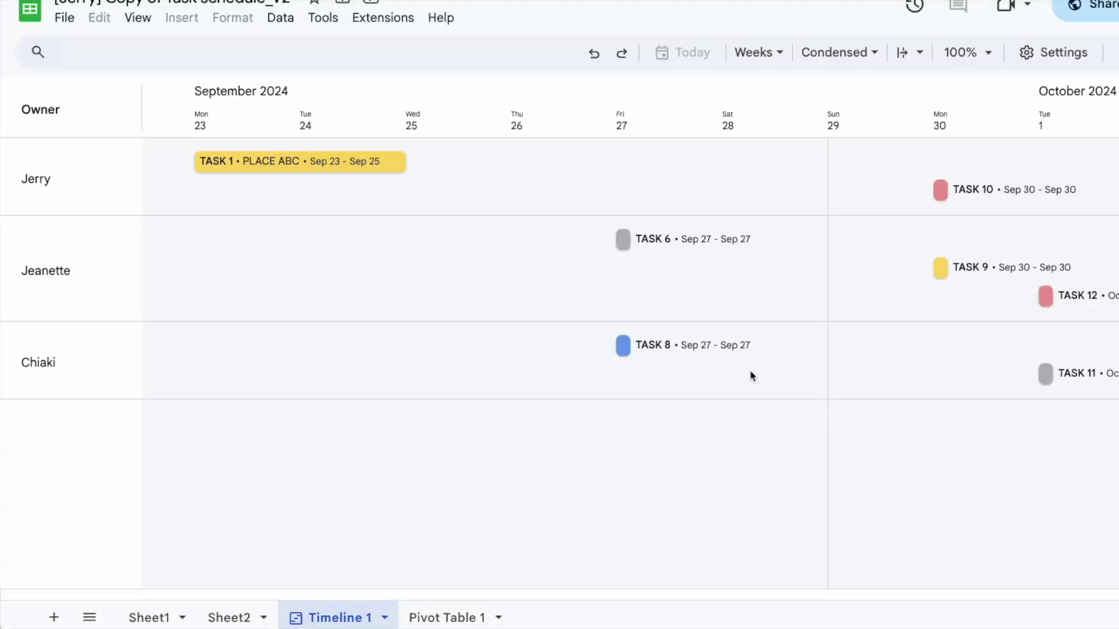
Compare Sheet2's filtered uncompleted tasks against TASK 1 to TASK 7 on Sheet1
click(232, 619)
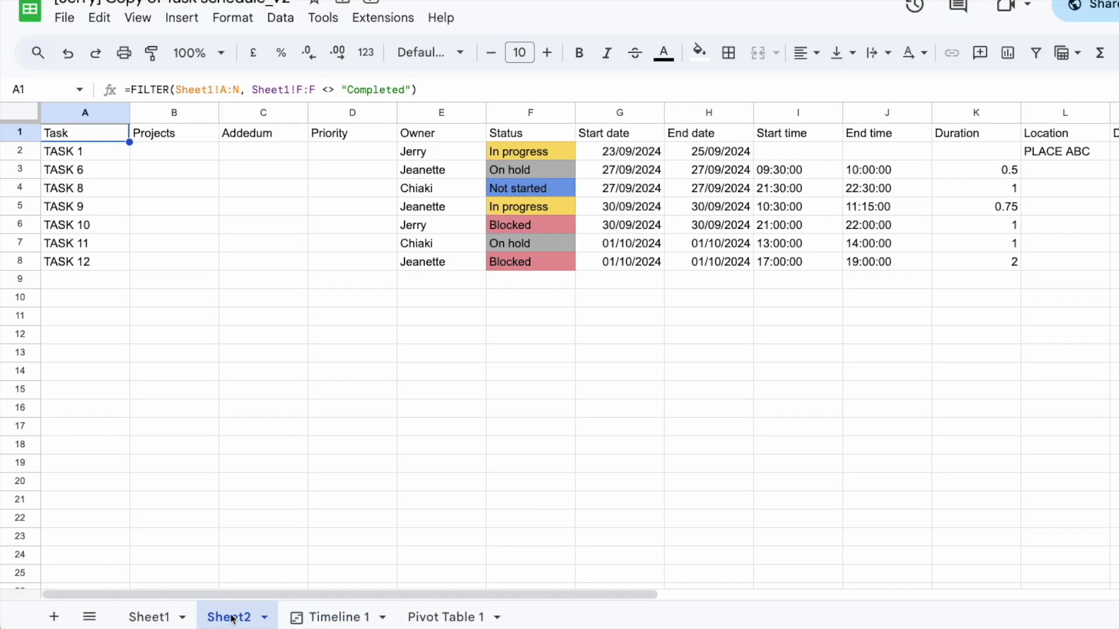
click(149, 616)
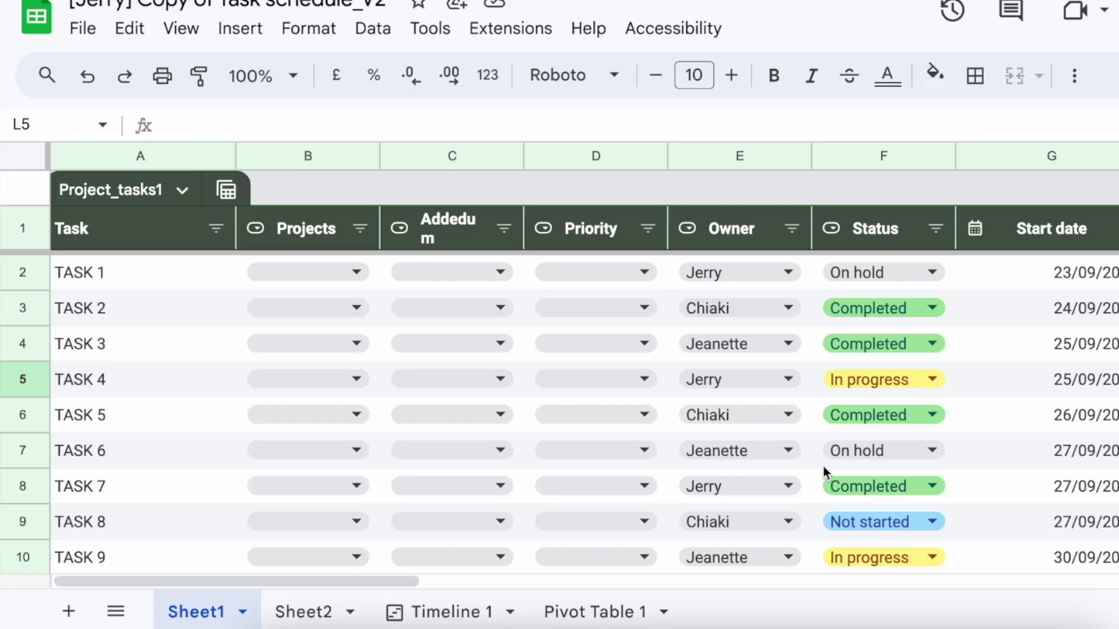
scroll(822, 466, right, 5)
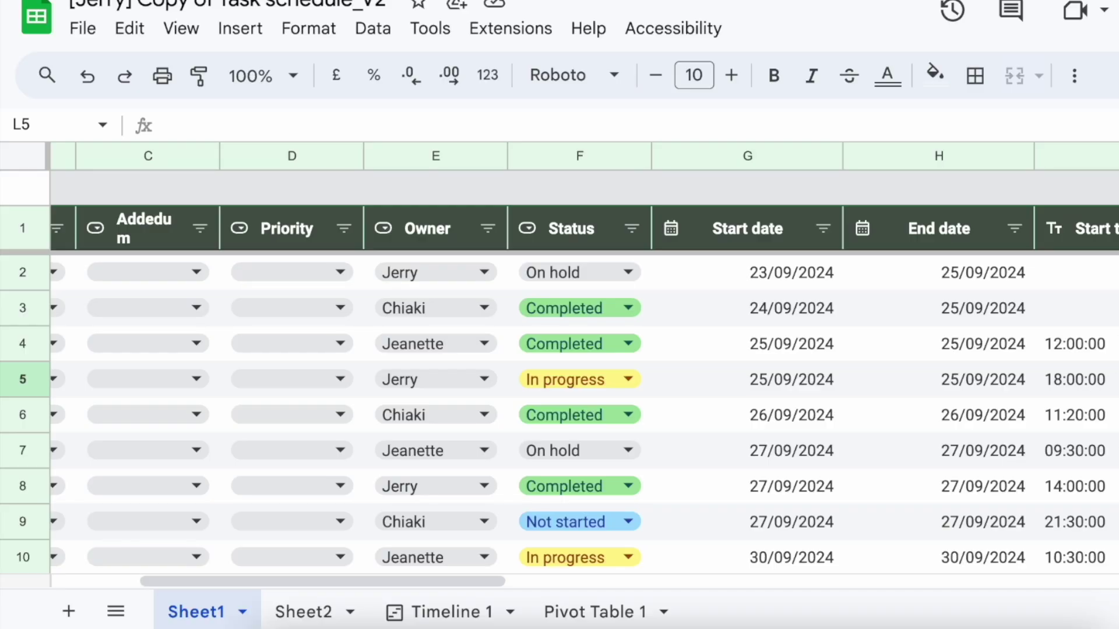
scroll(177, 437, left, 5)
drag(146, 272, 177, 487)
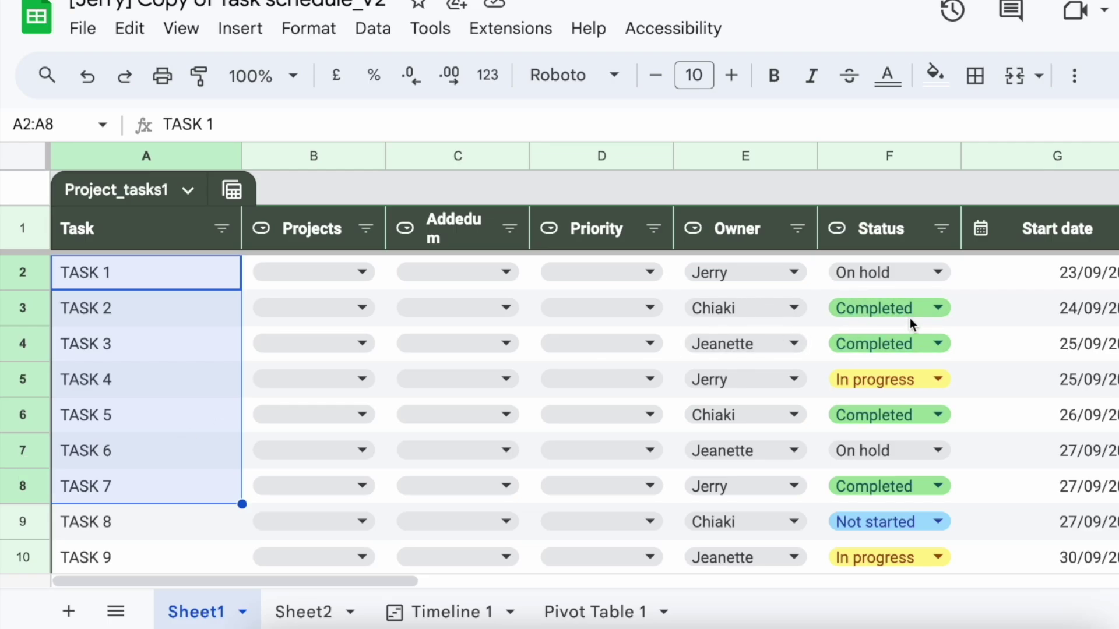
click(304, 619)
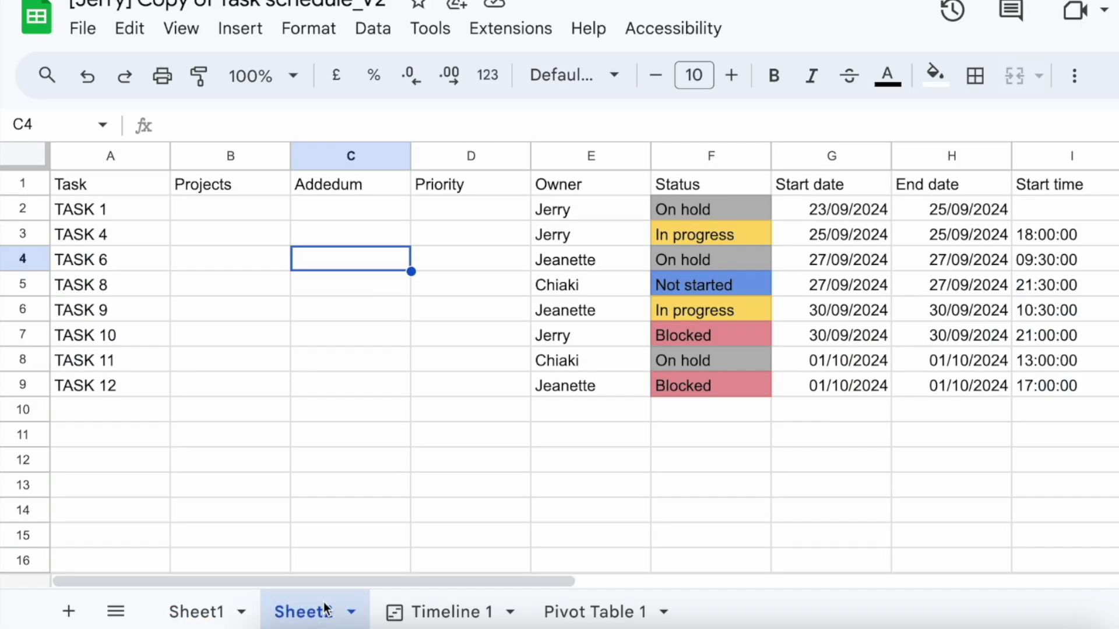
click(227, 609)
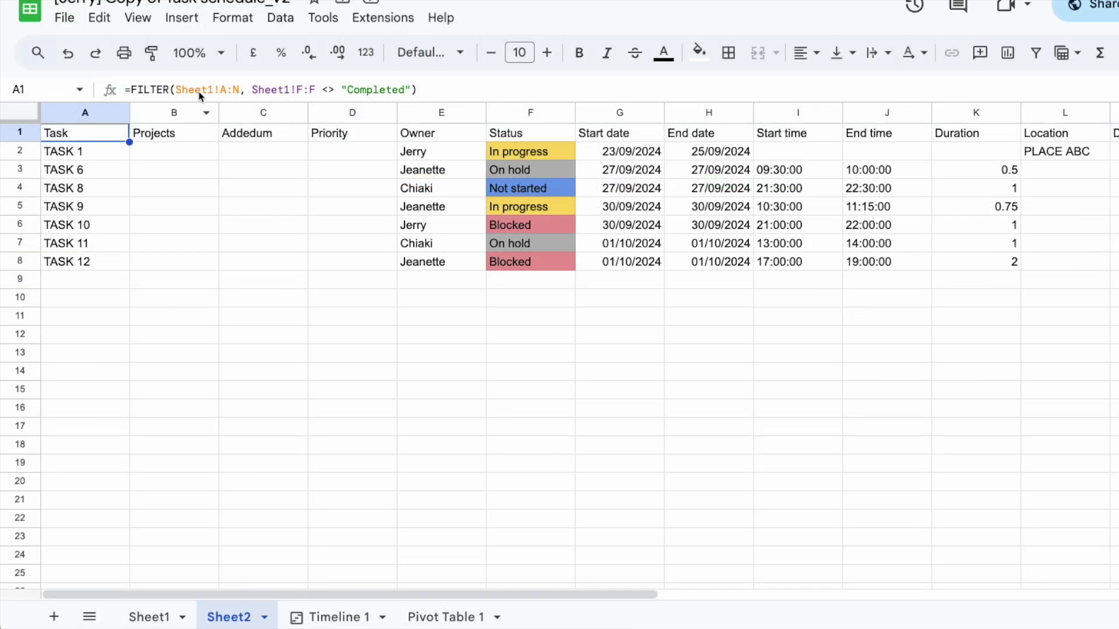
Delete and restore Sheet2's FILTER formula in A1 so the list recalculates
click(198, 90)
key(ctrl+a)
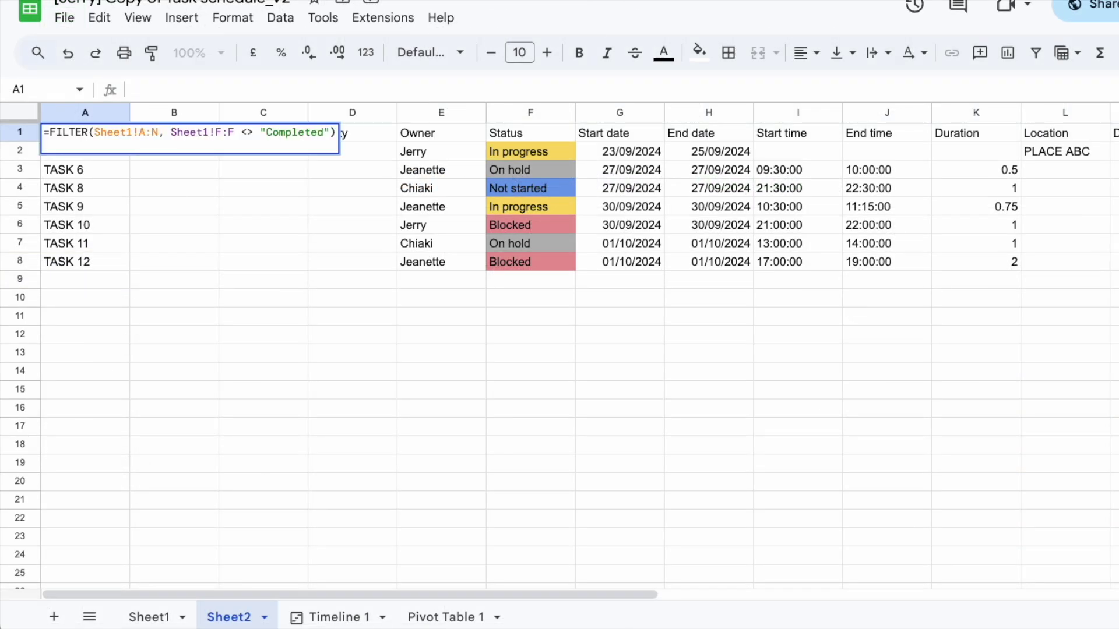
key(BackSpace)
key(Return)
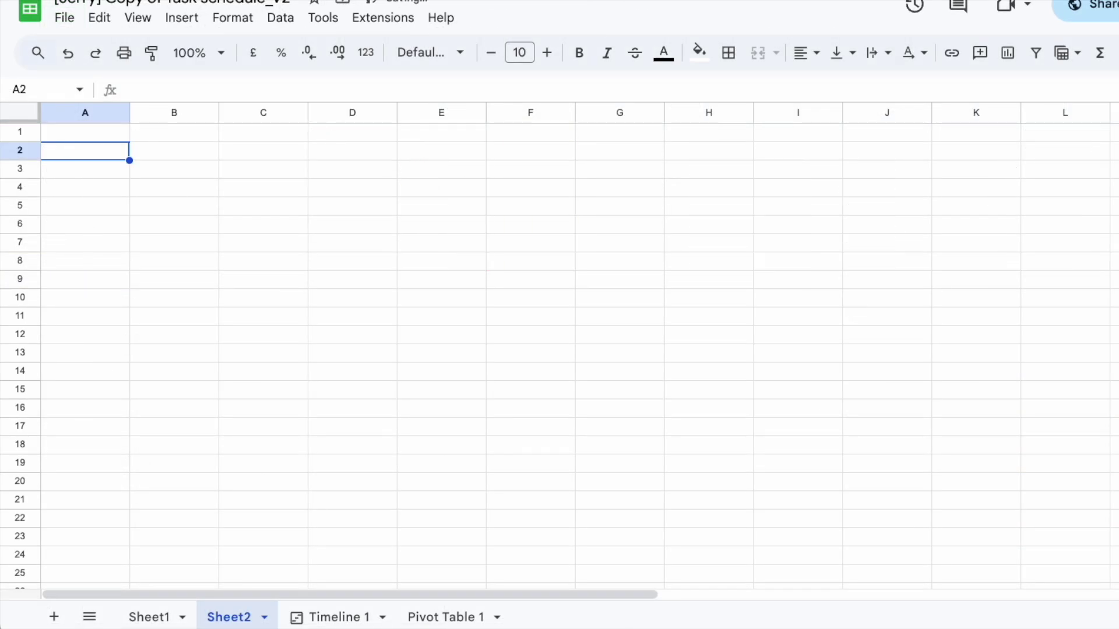
key(ctrl+z)
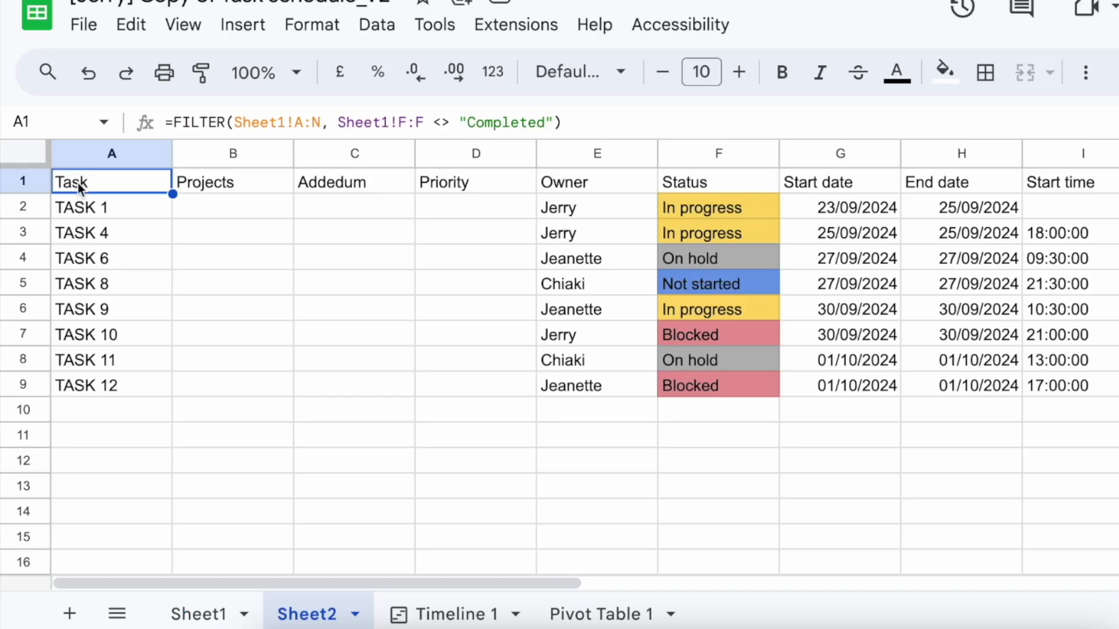
Select the filtered results A1:N9 and view them on Timeline 1
key(ctrl+shift+Right)
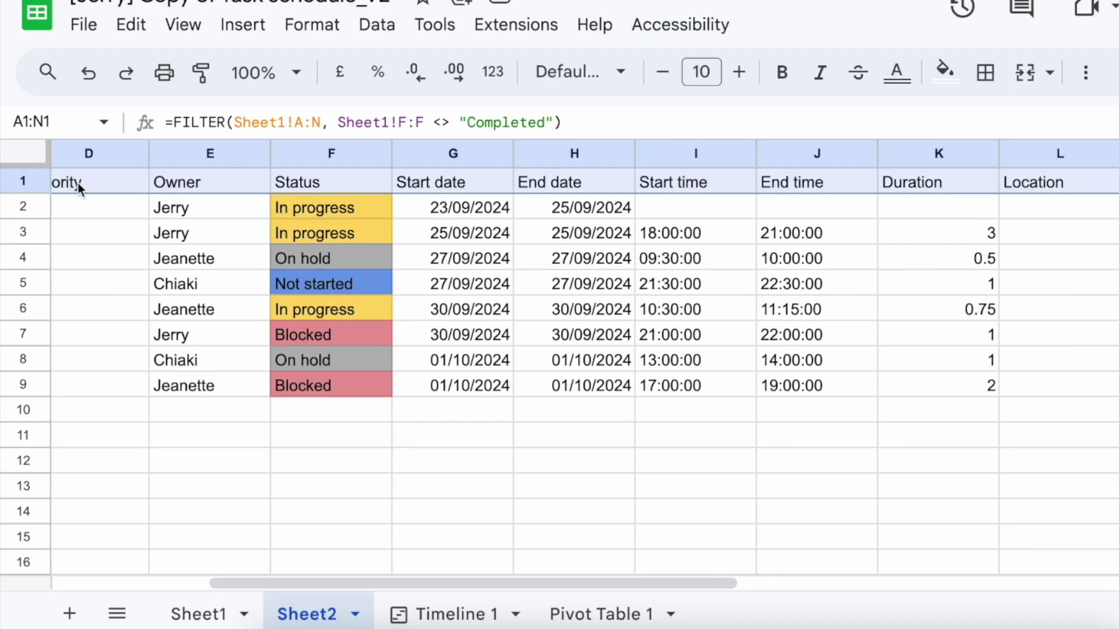
key(ctrl+shift+Down)
scroll(113, 325, left, 5)
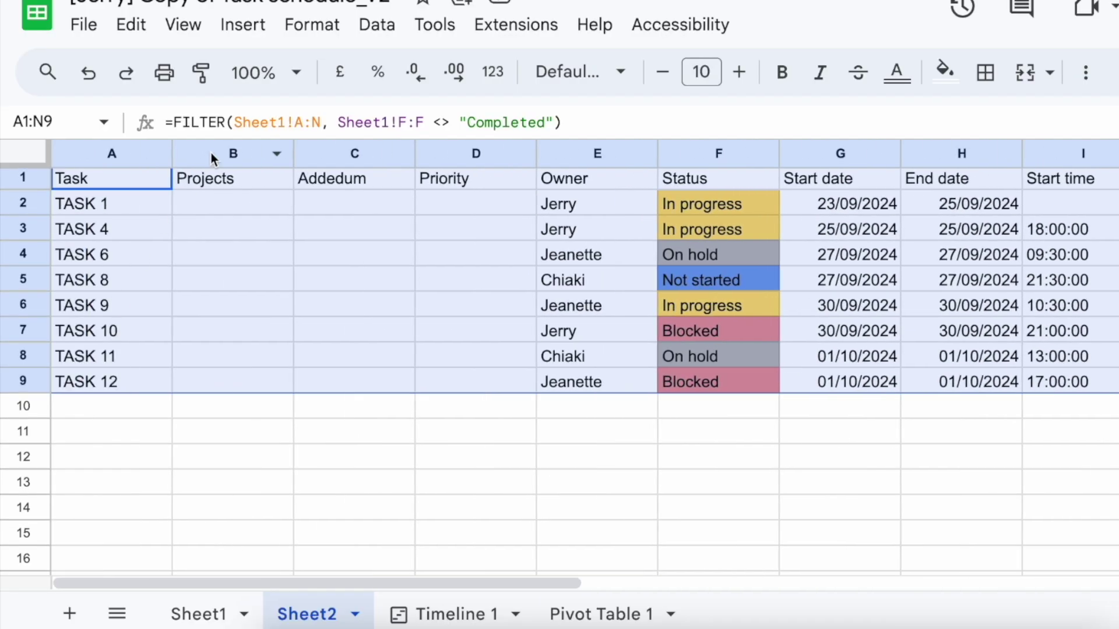
click(264, 36)
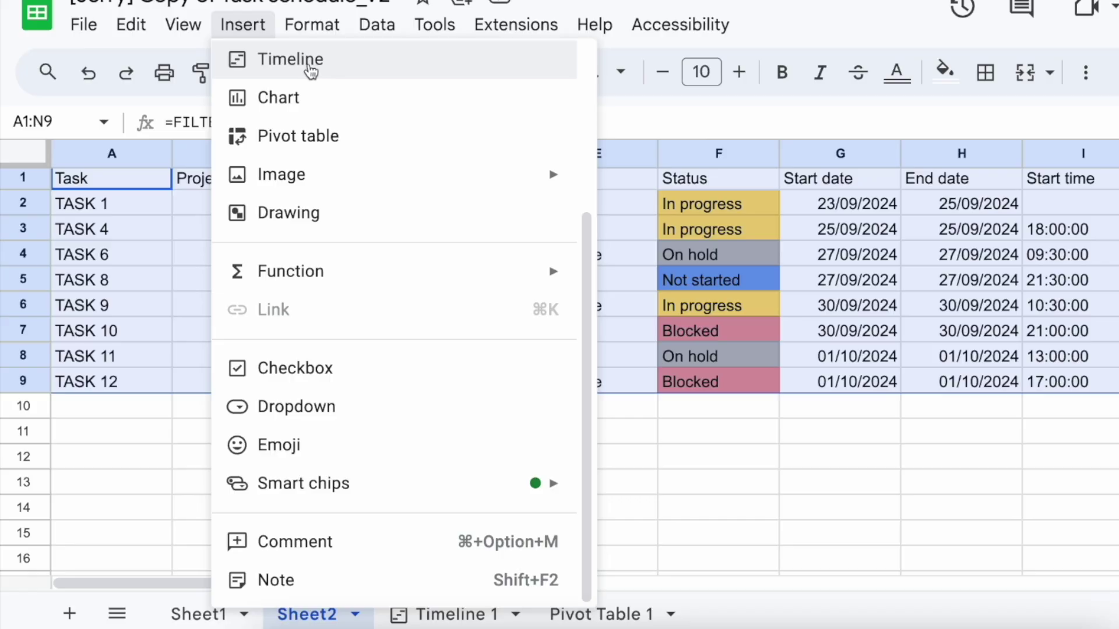
click(181, 530)
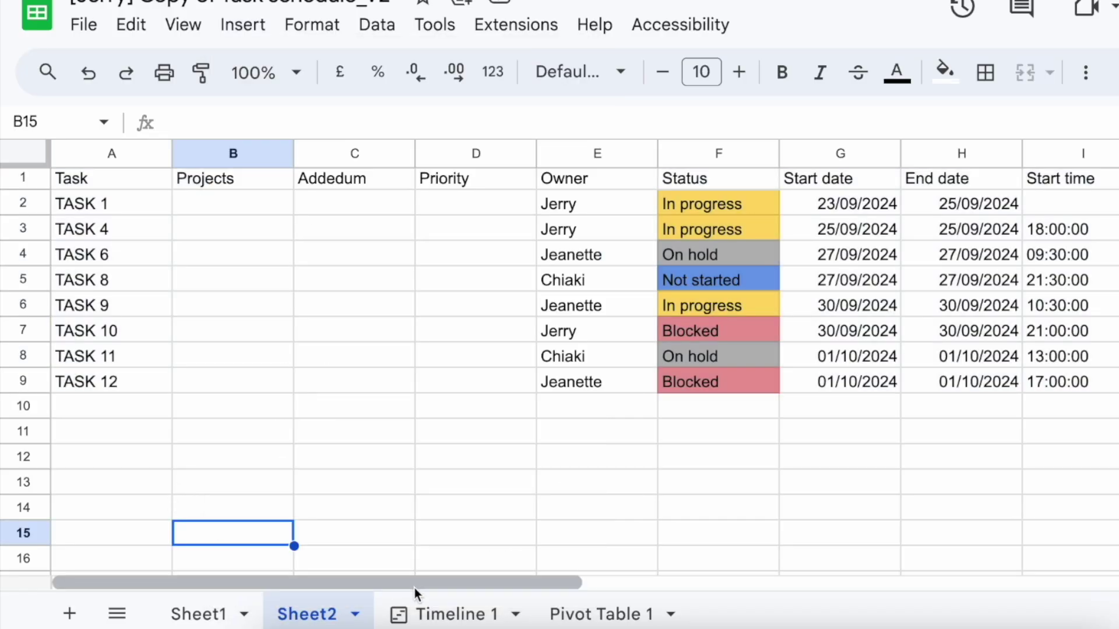
click(423, 603)
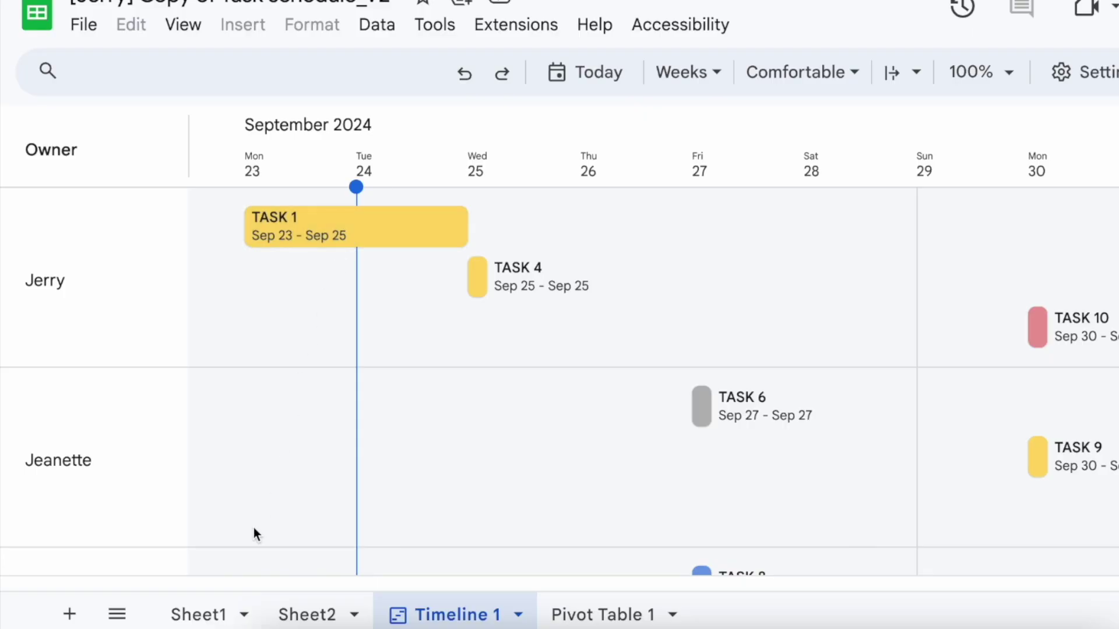
Set TASK 1's status in F2 on Sheet1 to Completed, then check Timeline 1
click(207, 616)
click(922, 270)
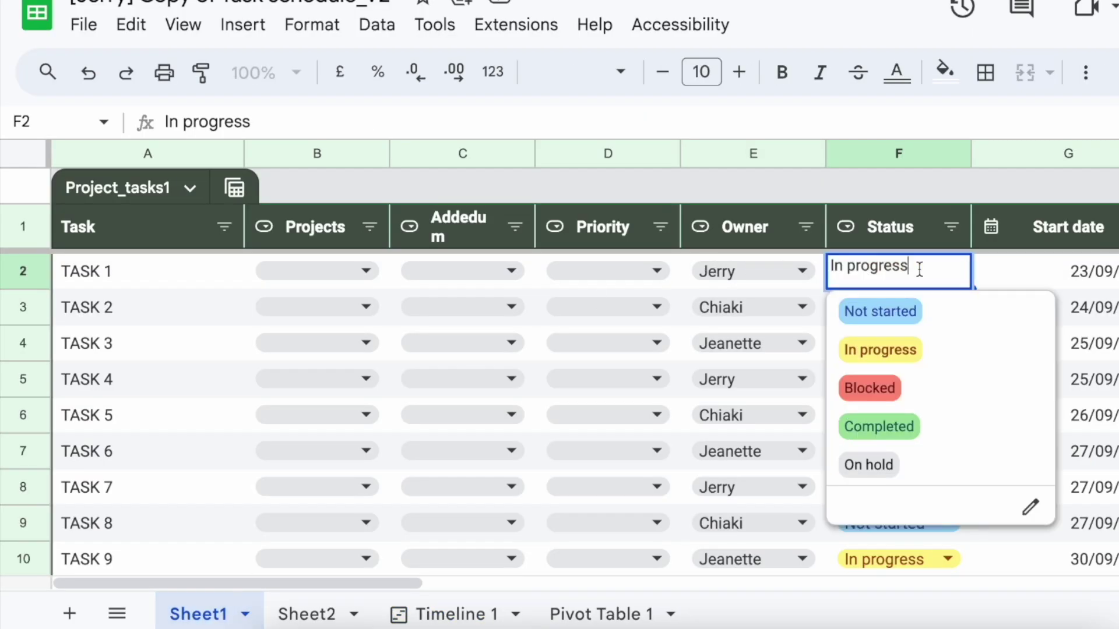
click(880, 430)
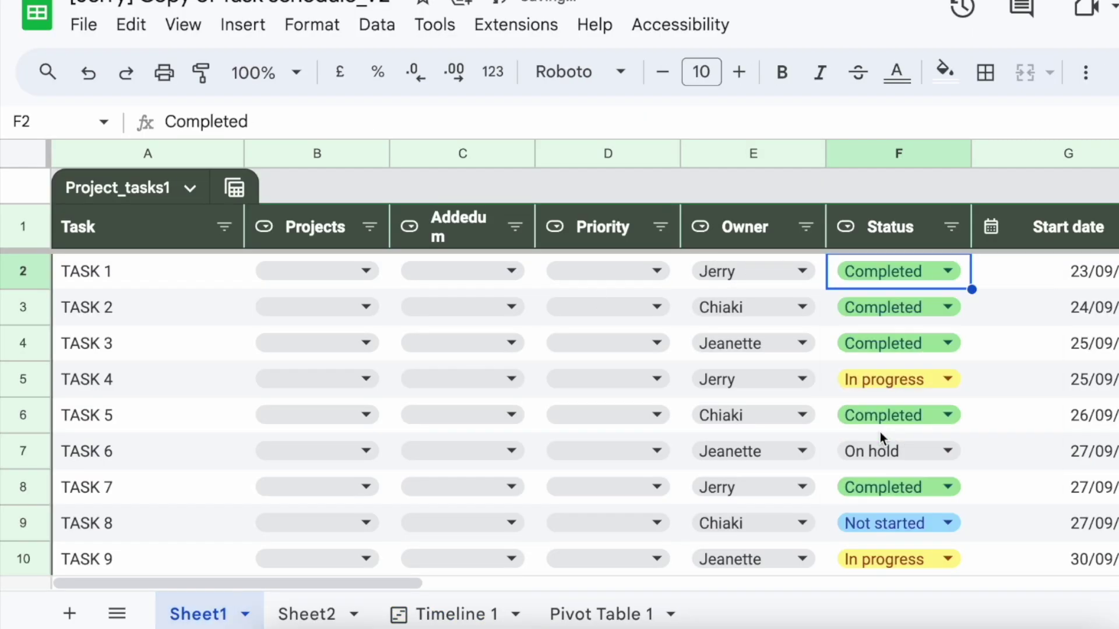
click(473, 614)
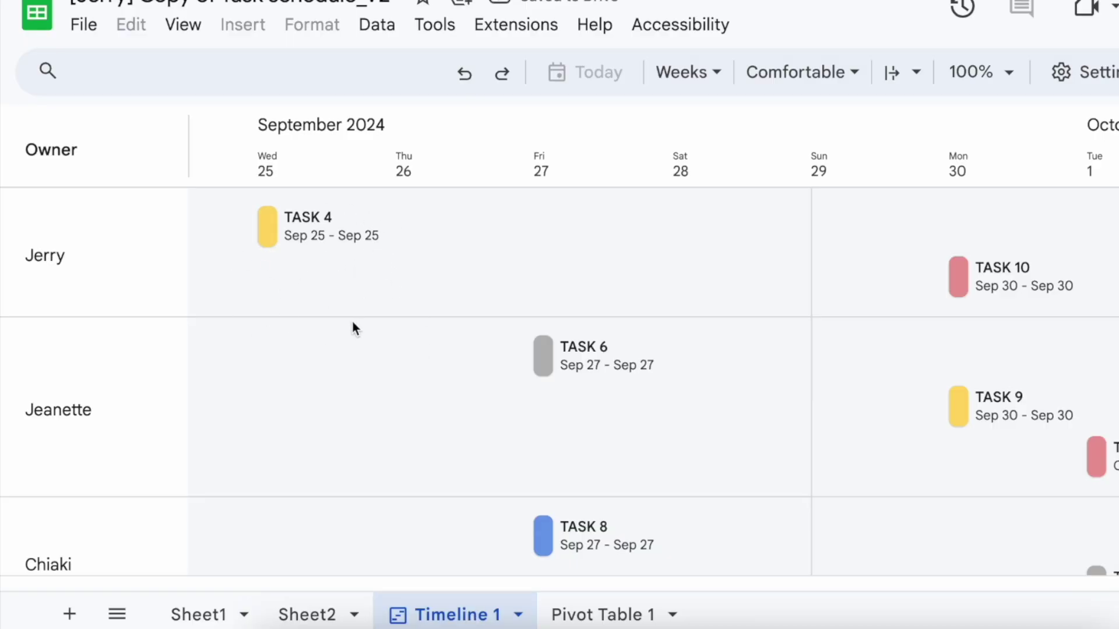